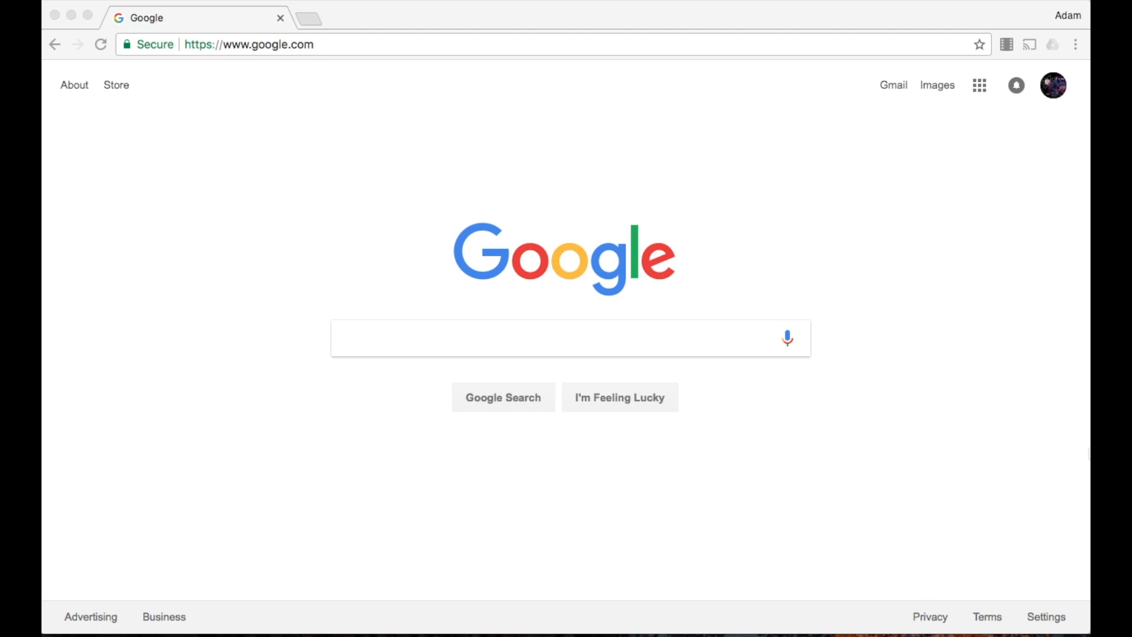
Switch to Chrome and copy the URL of Khan Academy's "Counting with small numbers" YouTube video
mouse_move(855, 617)
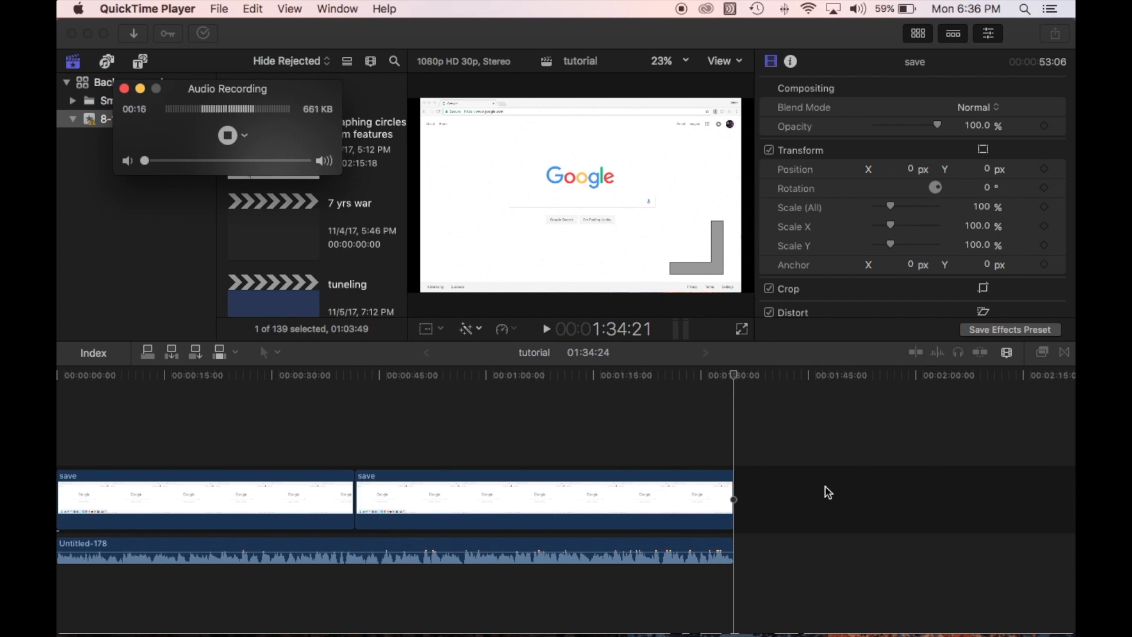
mouse_move(744, 635)
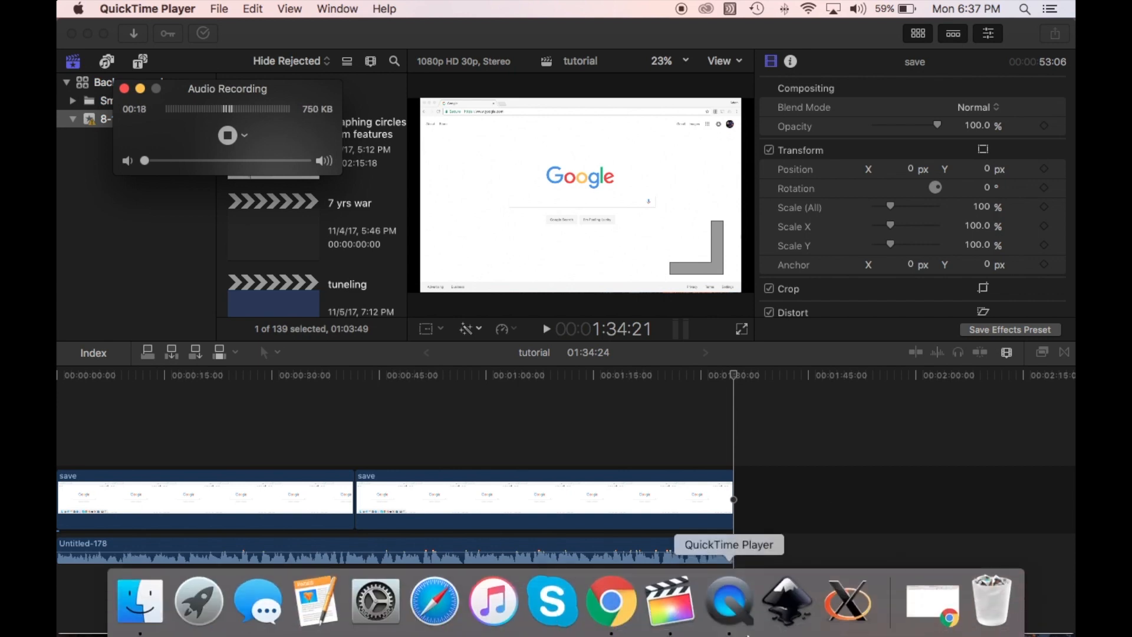
click(610, 613)
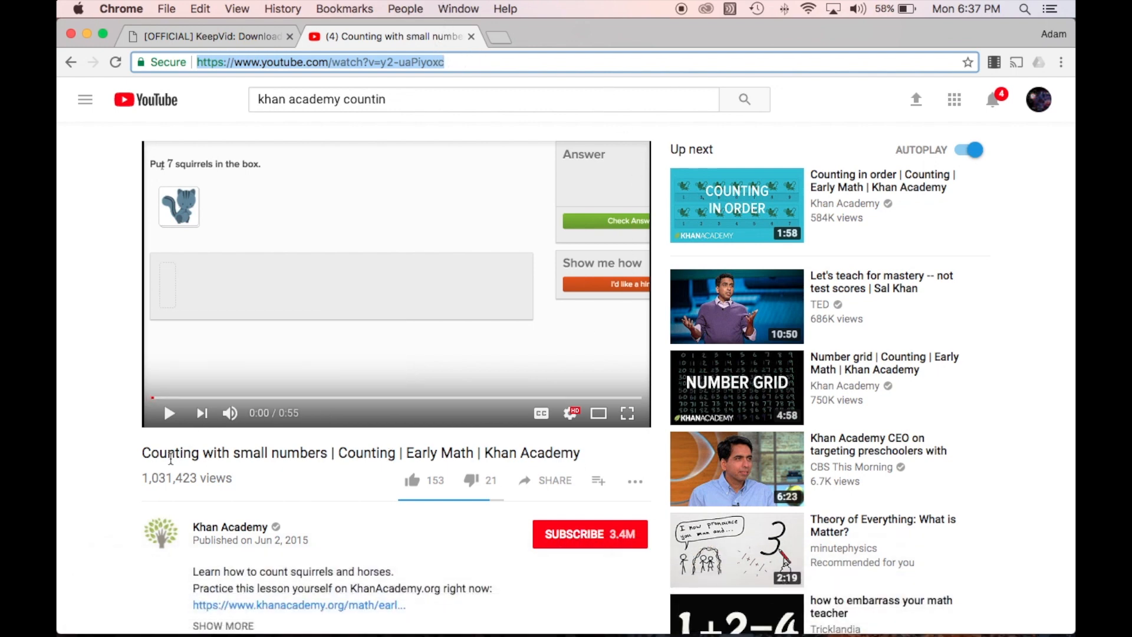
click(159, 452)
drag(159, 451, 307, 454)
click(396, 64)
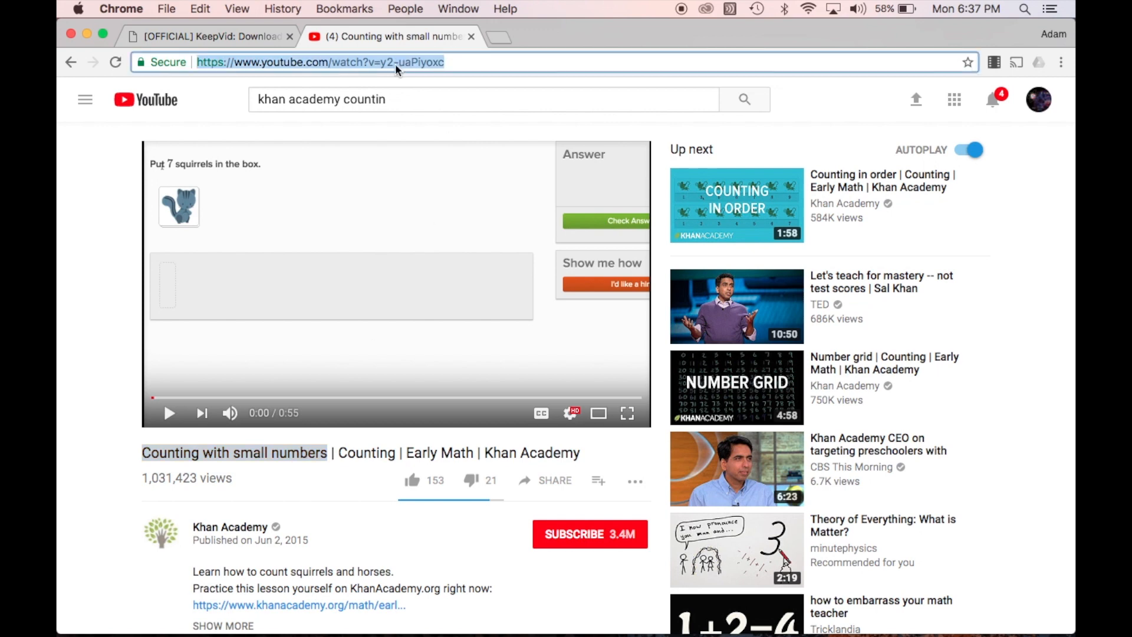
key(super+c)
Submit the copied YouTube URL on keepvid.com to list the video's download options
click(236, 33)
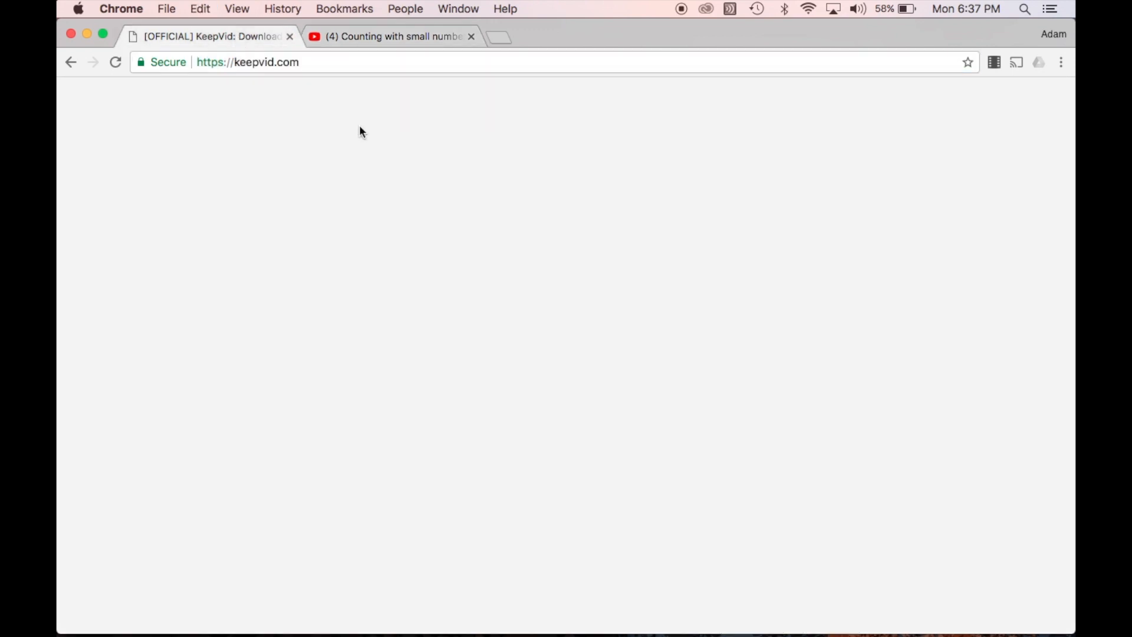
drag(227, 61, 351, 58)
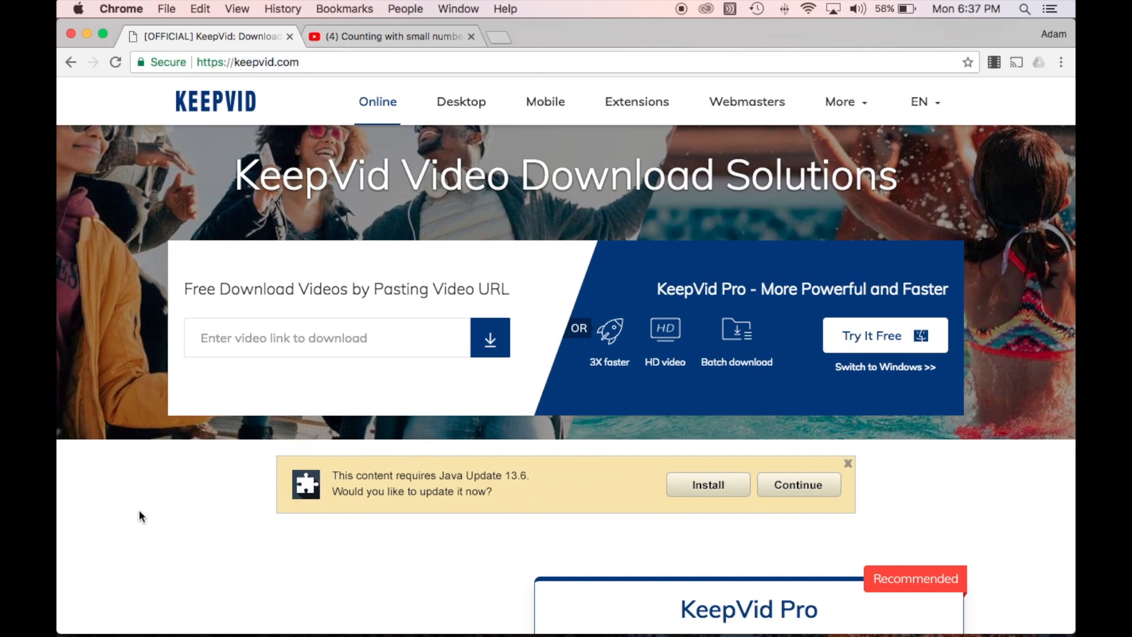
click(340, 349)
key(super+v)
click(494, 340)
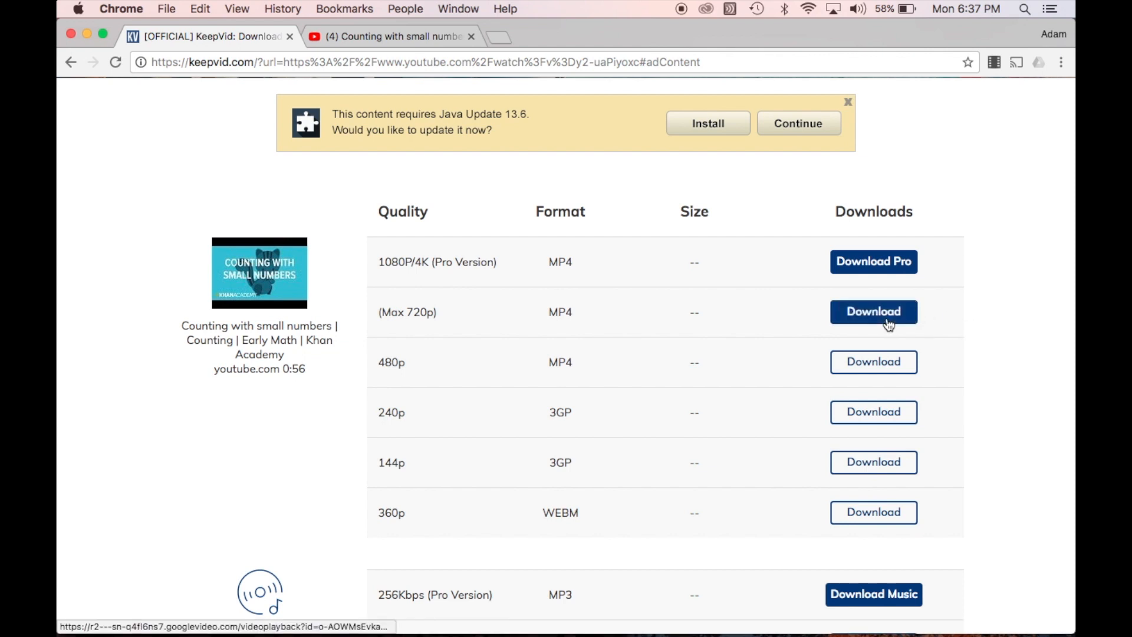
Close the KeepVid and YouTube pages, minimize the audio recording window and return to Final Cut Pro
click(289, 38)
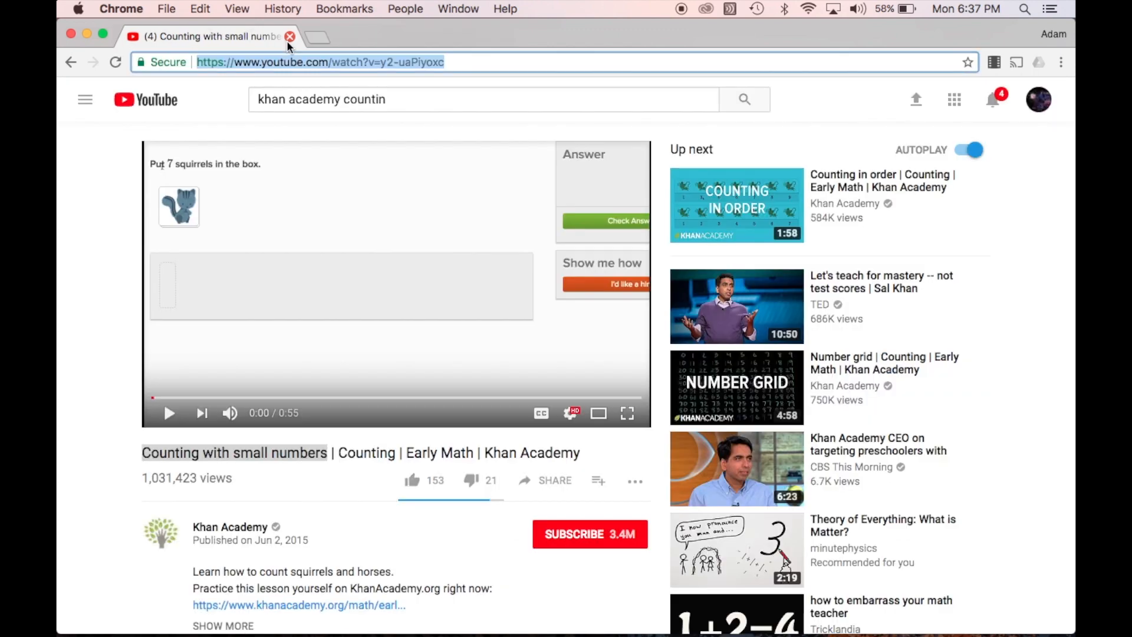
click(289, 39)
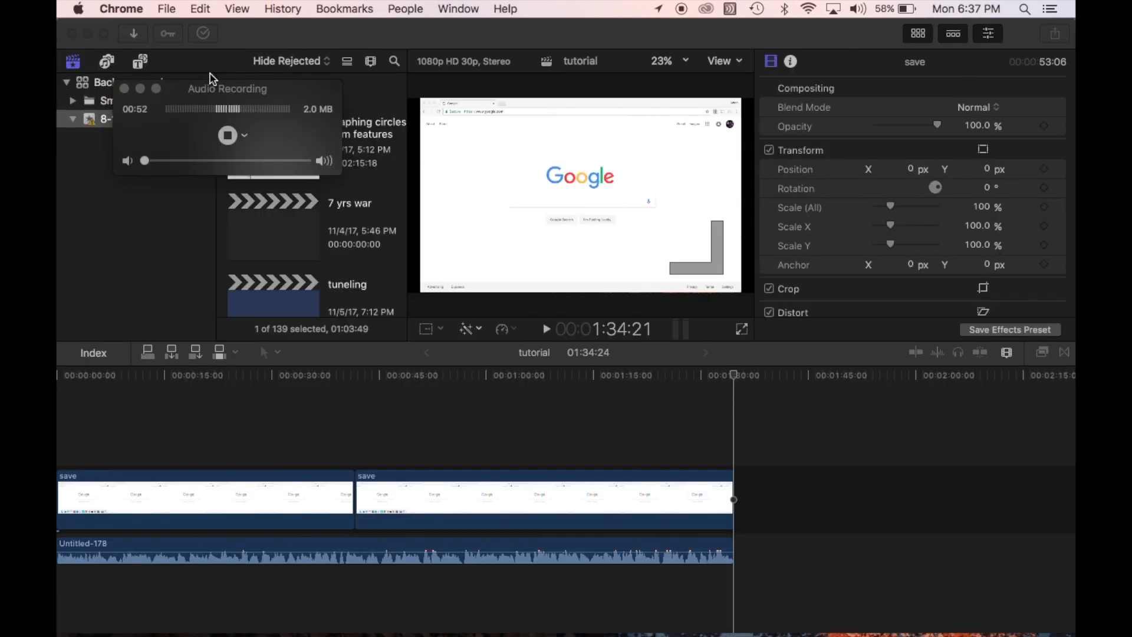
click(140, 88)
click(276, 34)
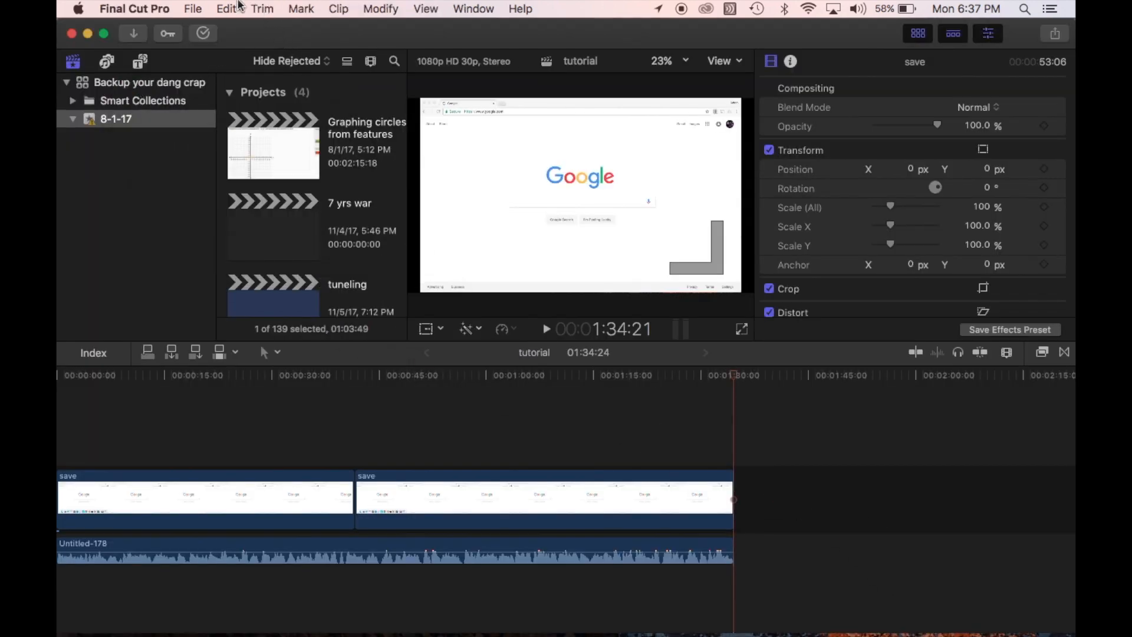
Open the media import window, preview "Counting with small numbers" from the audio folder and close the window without importing
click(197, 7)
mouse_move(298, 113)
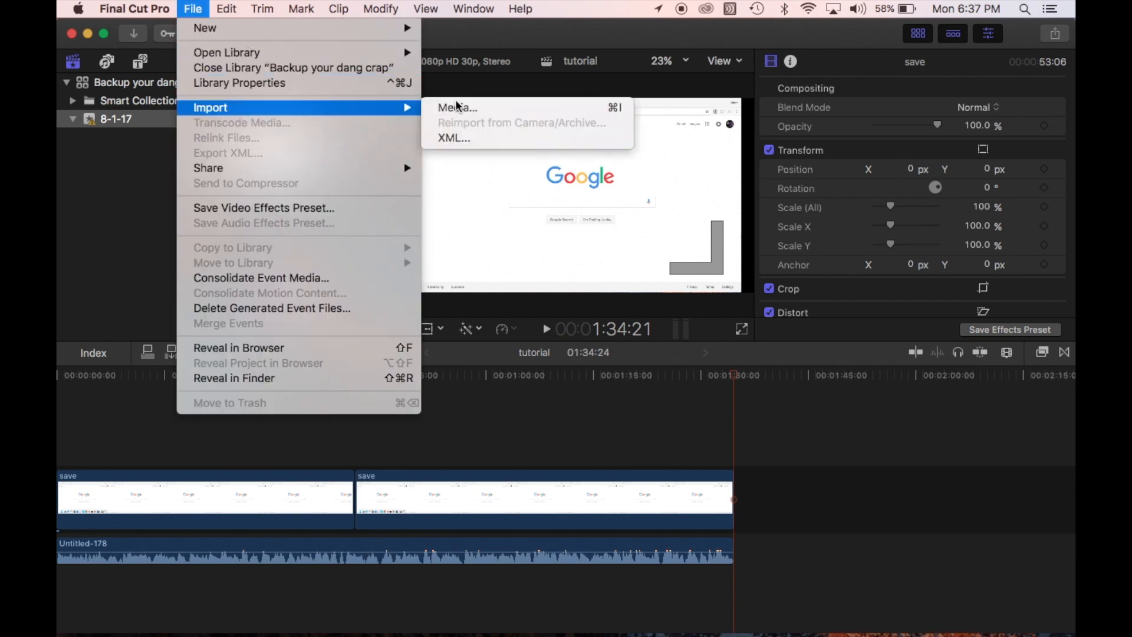
click(457, 107)
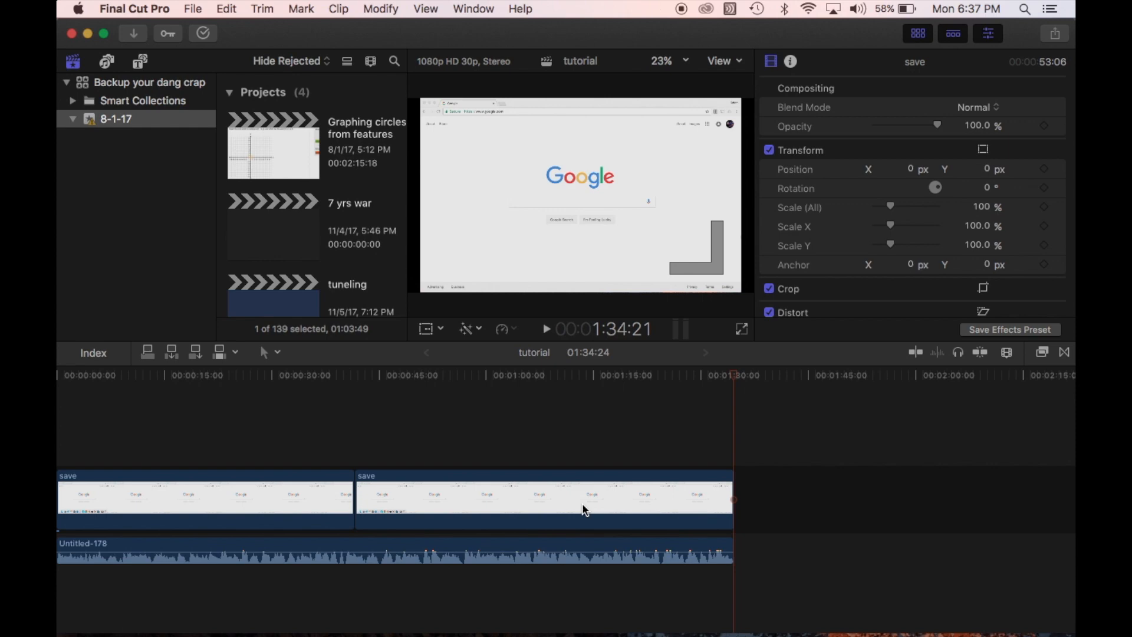
scroll(464, 514, down, 10)
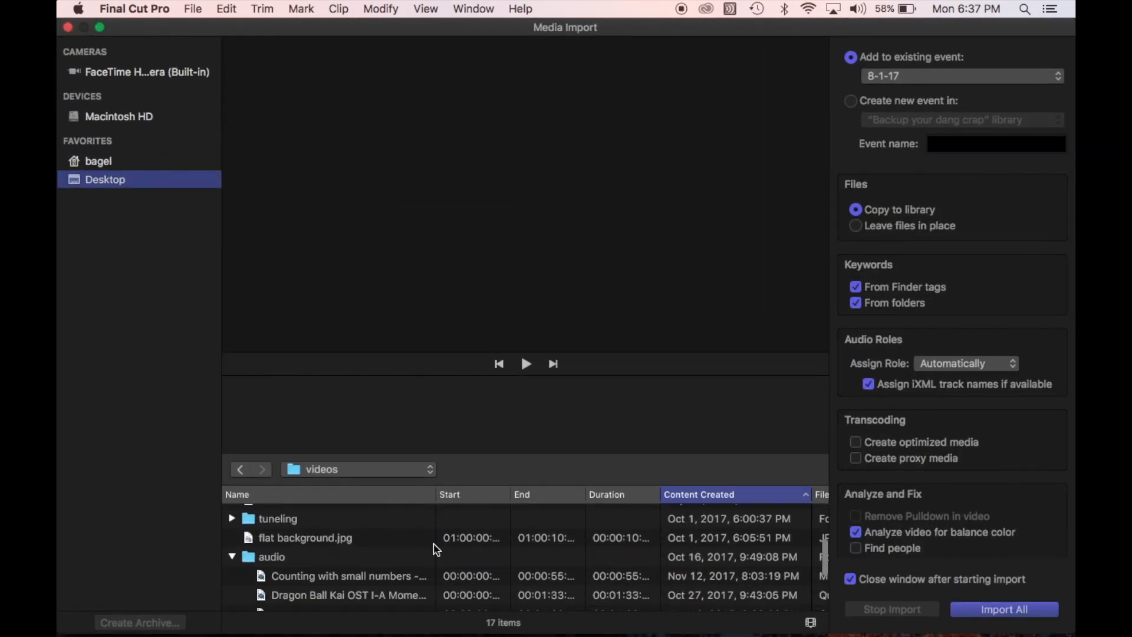
scroll(436, 549, up, 10)
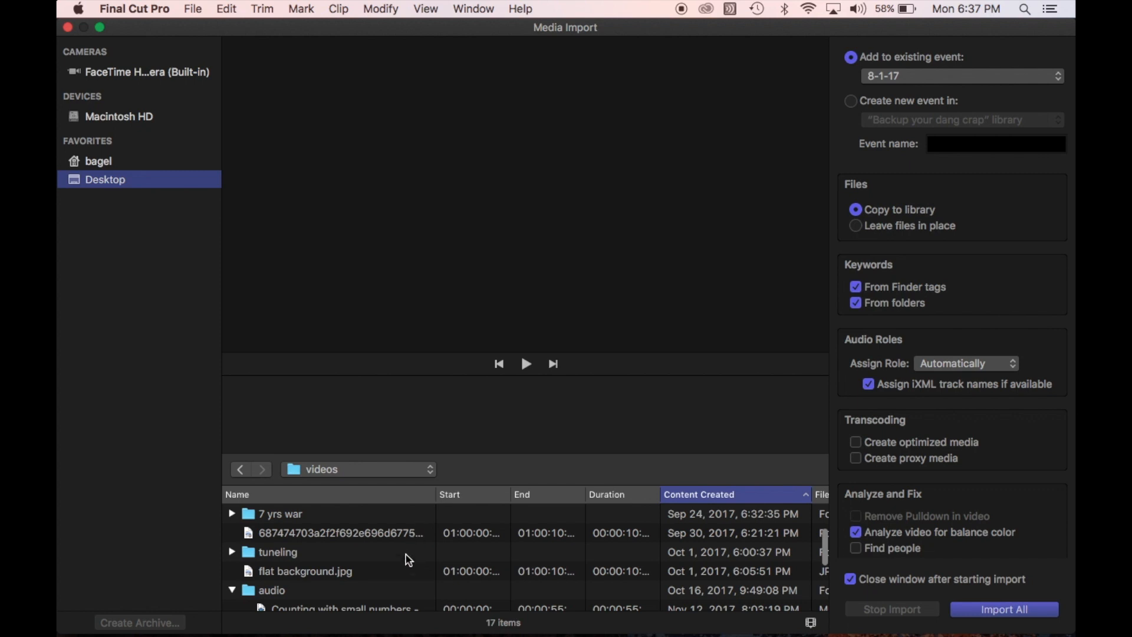
scroll(405, 555, down, 3)
click(422, 560)
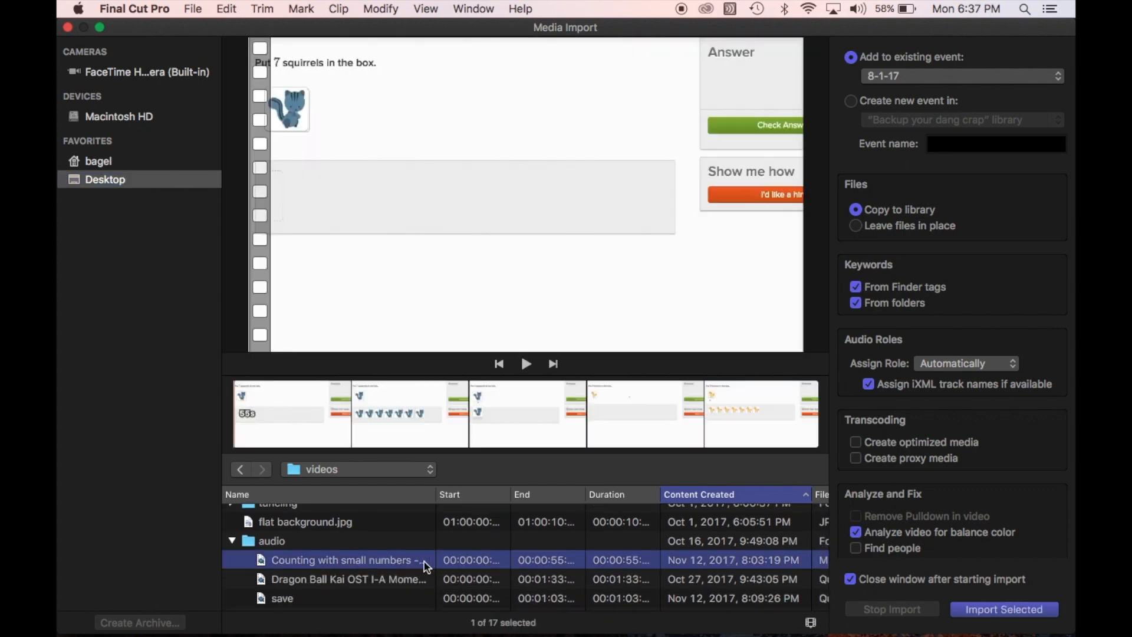
click(526, 564)
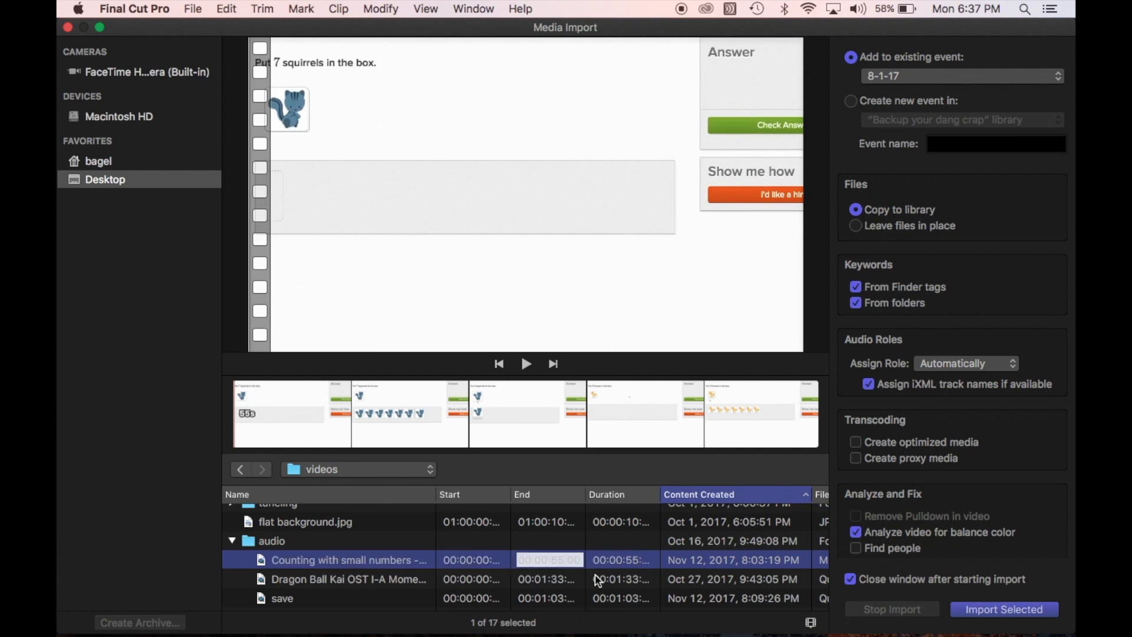
click(68, 28)
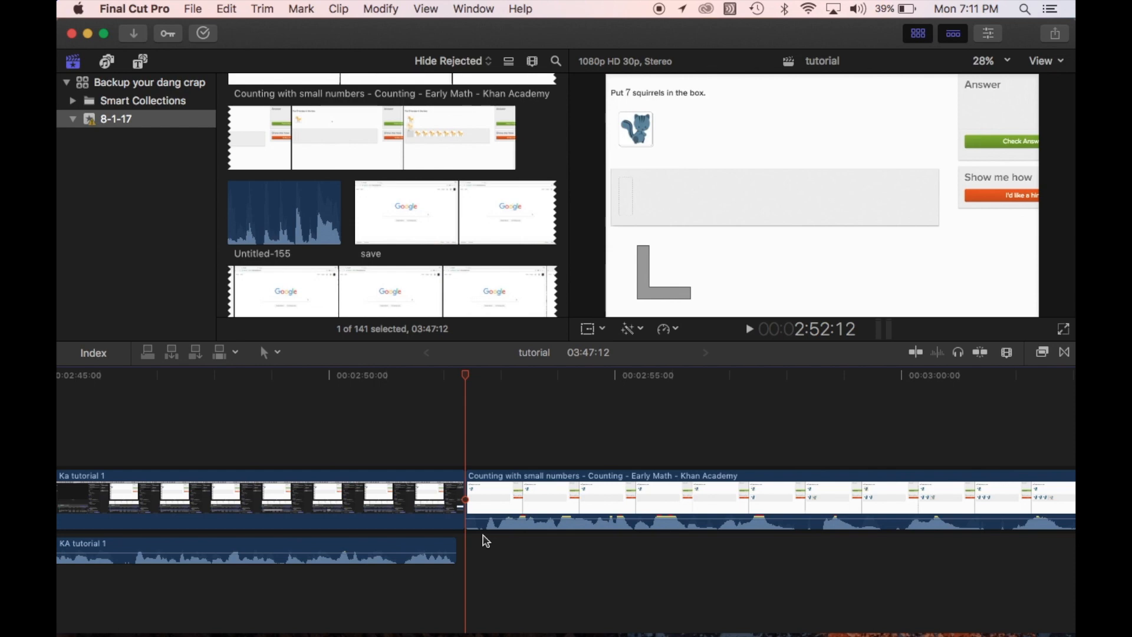
Play the opening of the "Counting with small numbers" clip in the timeline and return the playhead to its start
key(space)
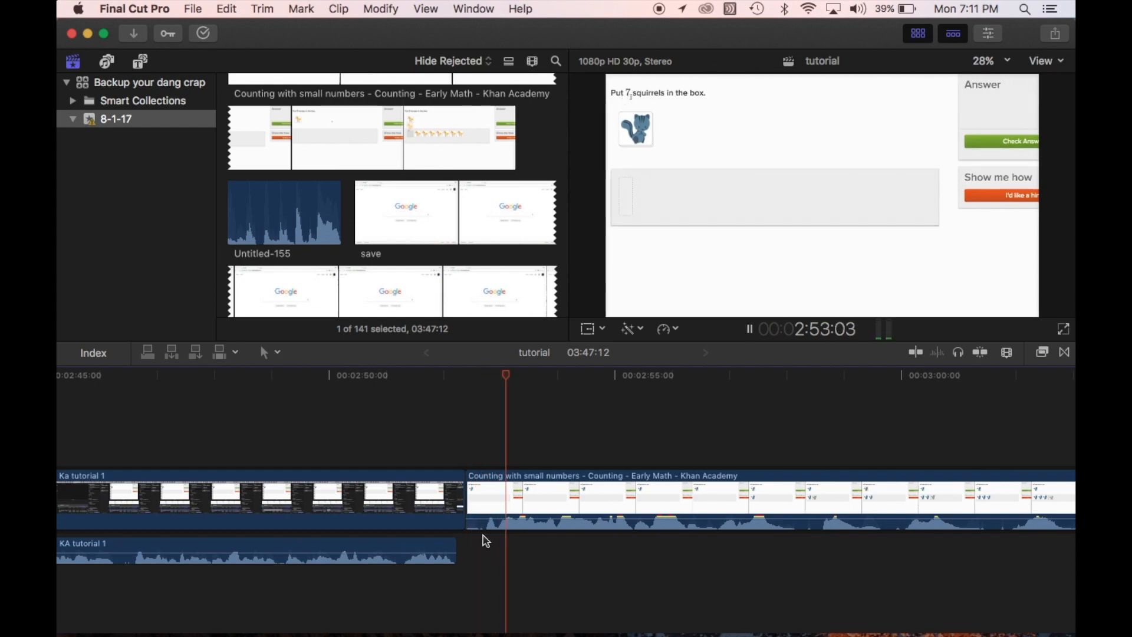
key(space)
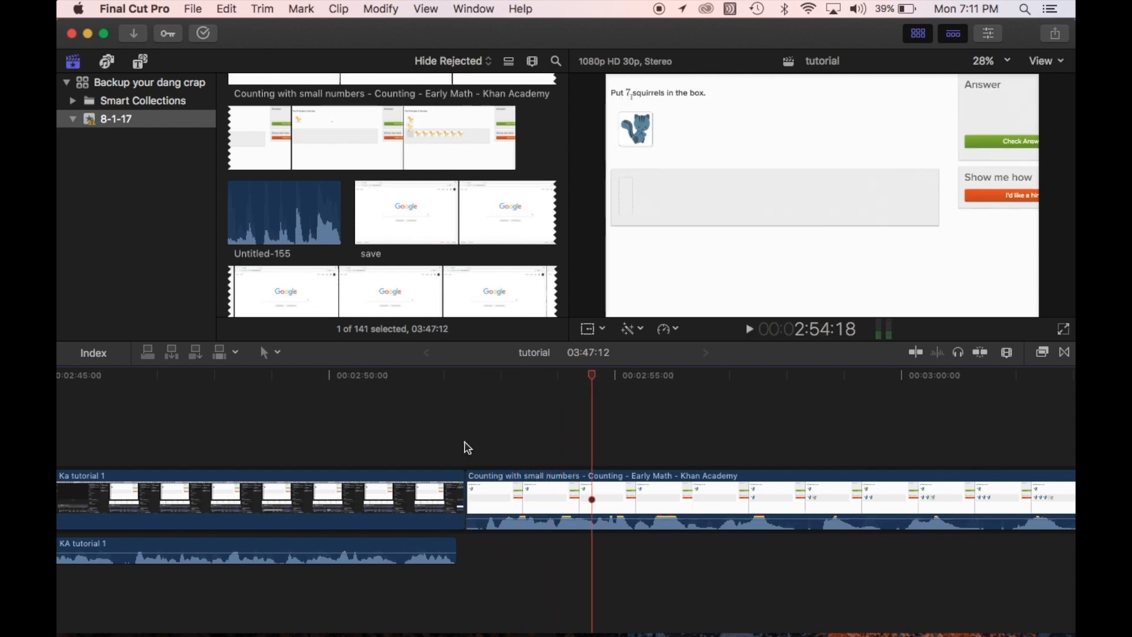
click(465, 448)
click(468, 377)
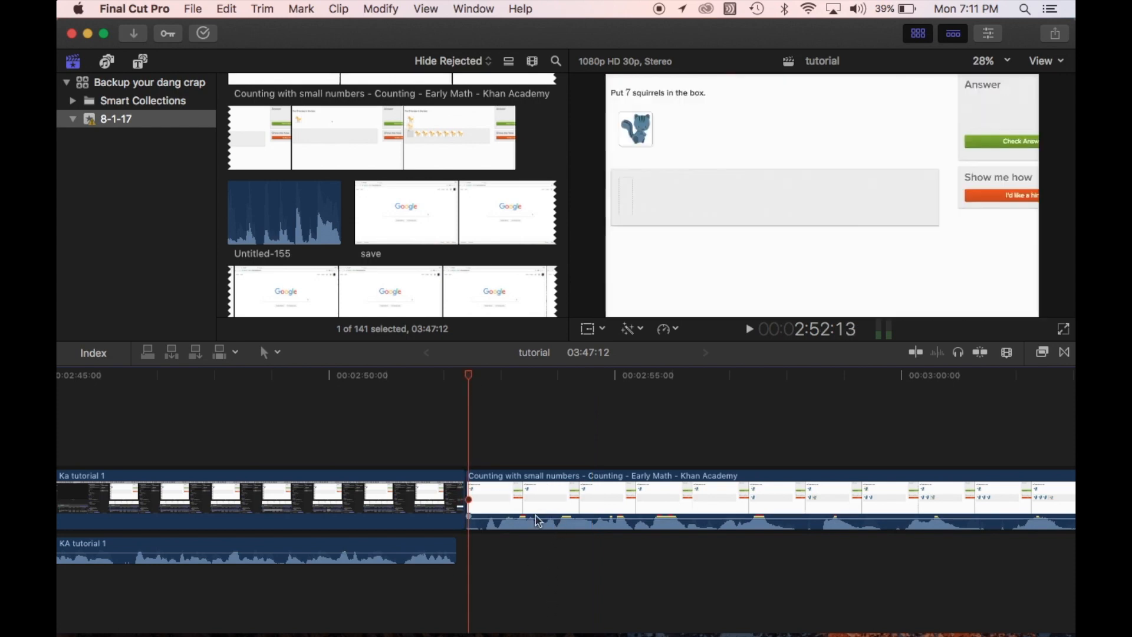
Try lowering the "Counting with small numbers" clip's audio to silence, undo it and return the playhead to the clip's start
mouse_move(512, 519)
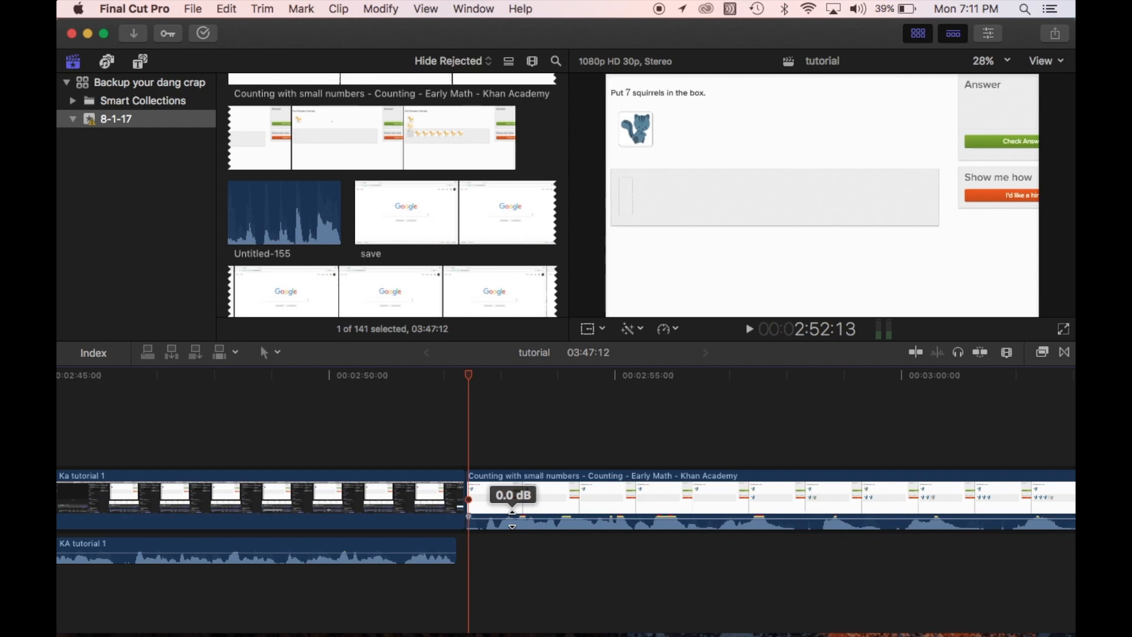
drag(513, 519, 516, 561)
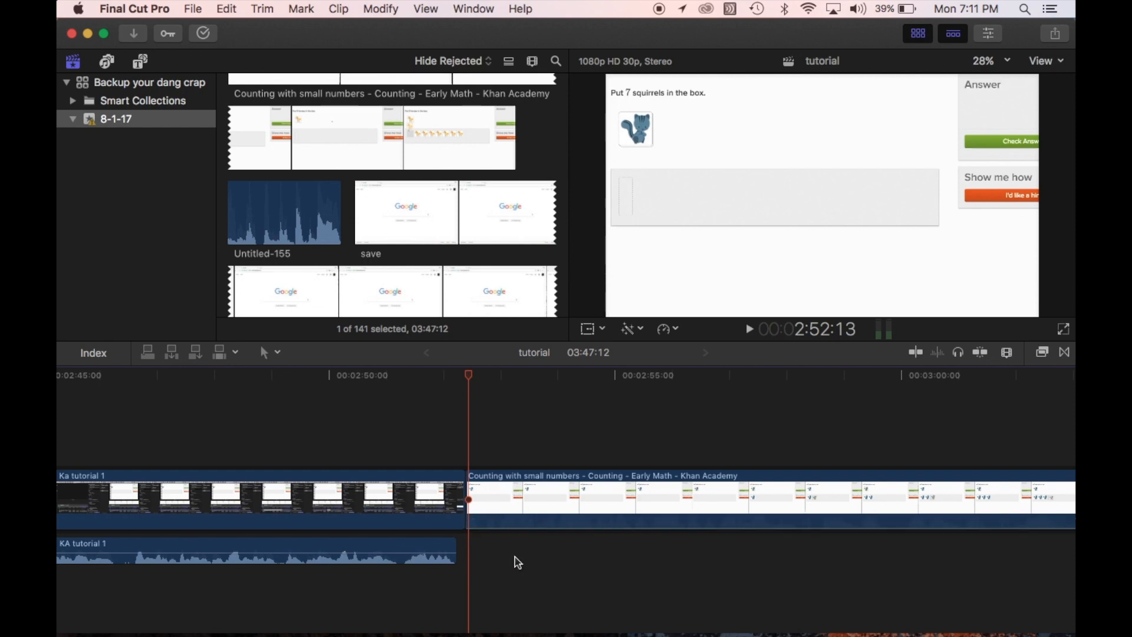
key(super+z)
click(475, 413)
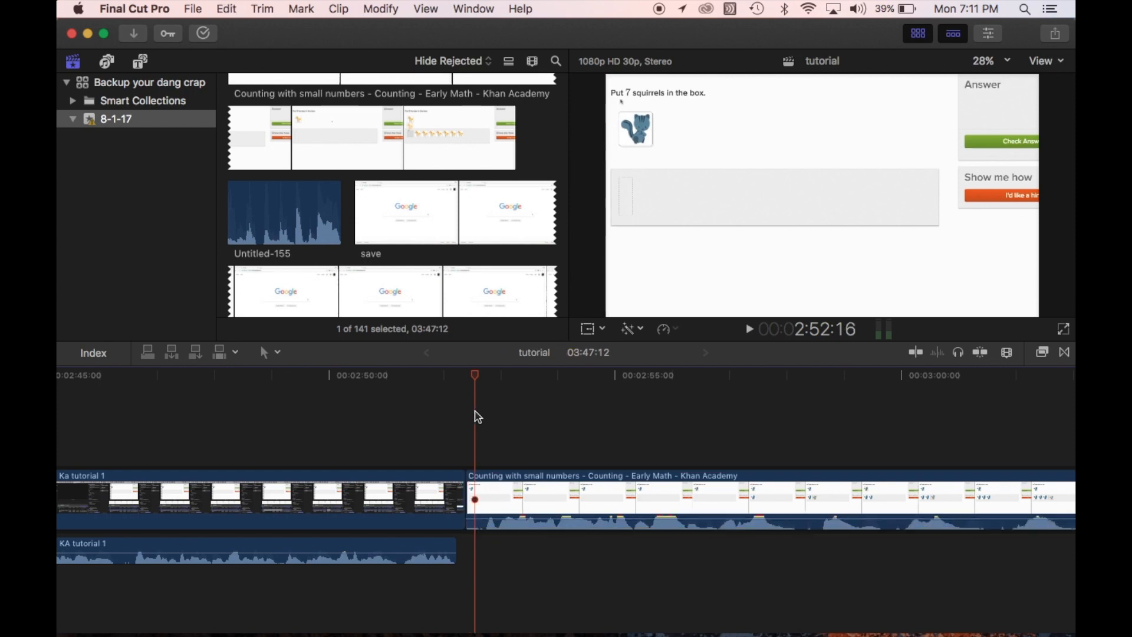
drag(478, 380, 466, 382)
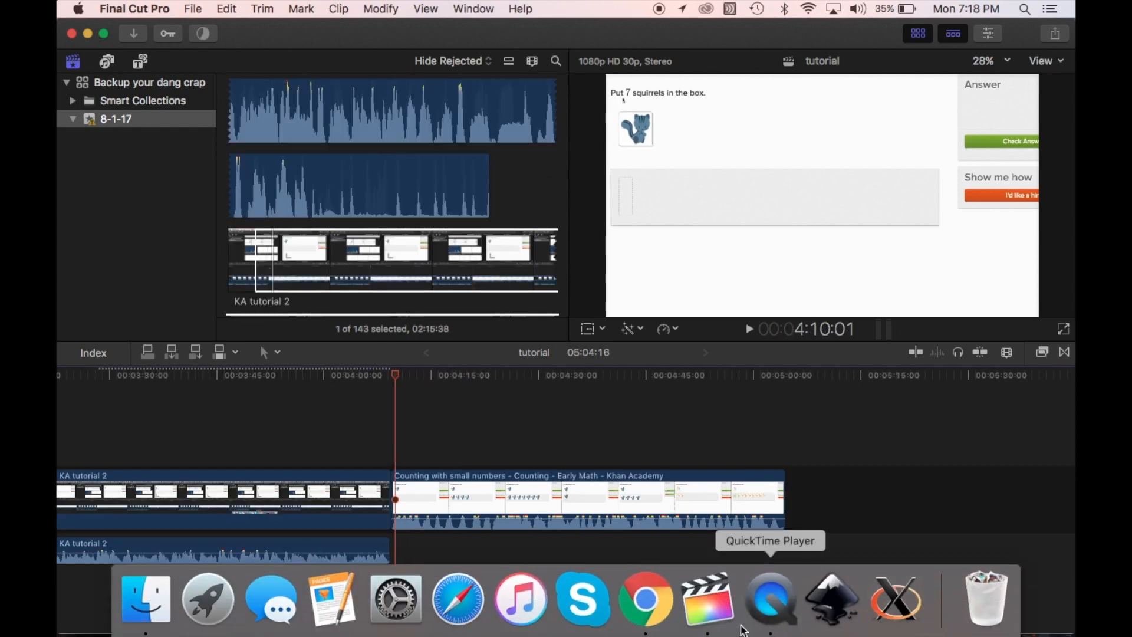
Switch to Chrome and review the translated script in the Google Docs document line by line
click(658, 624)
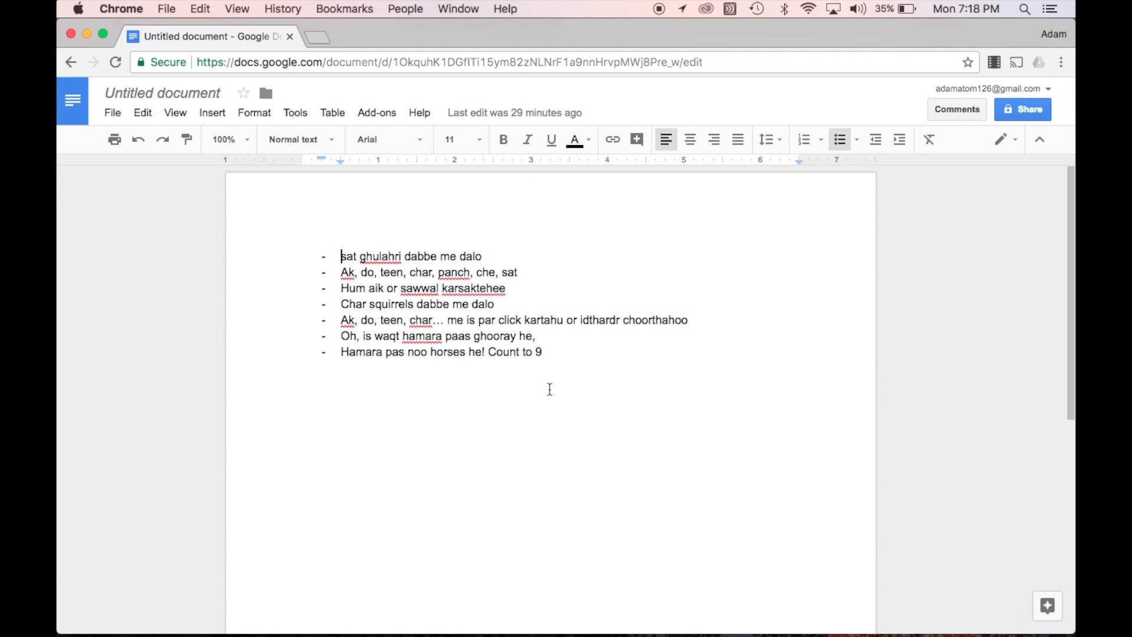
click(591, 385)
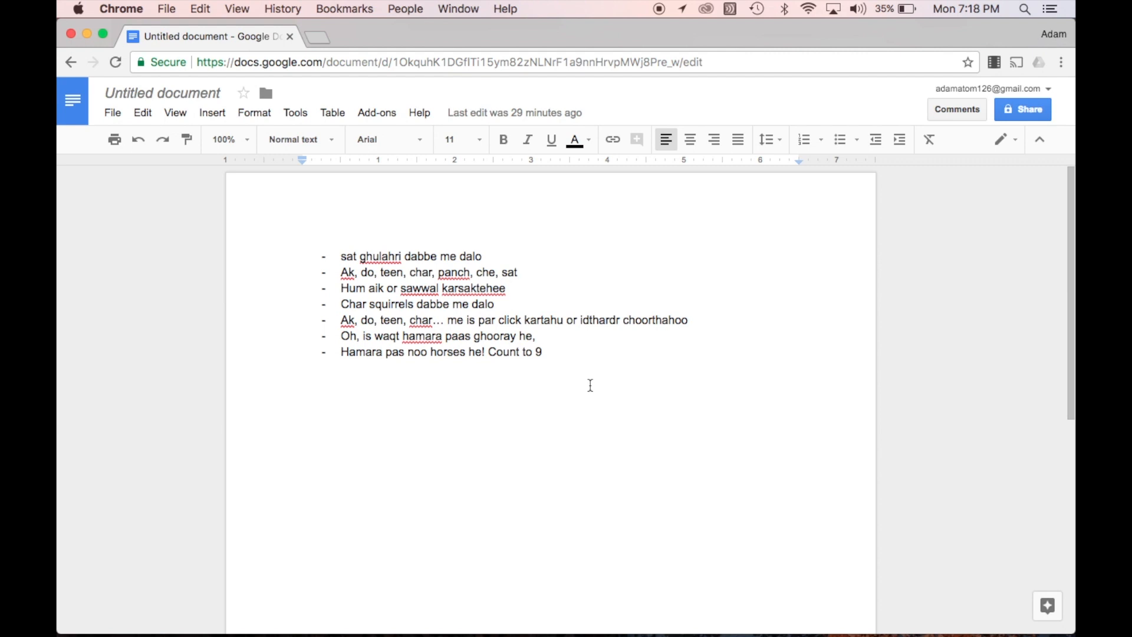
click(560, 354)
key(Up)
key(Up)
key(Up)
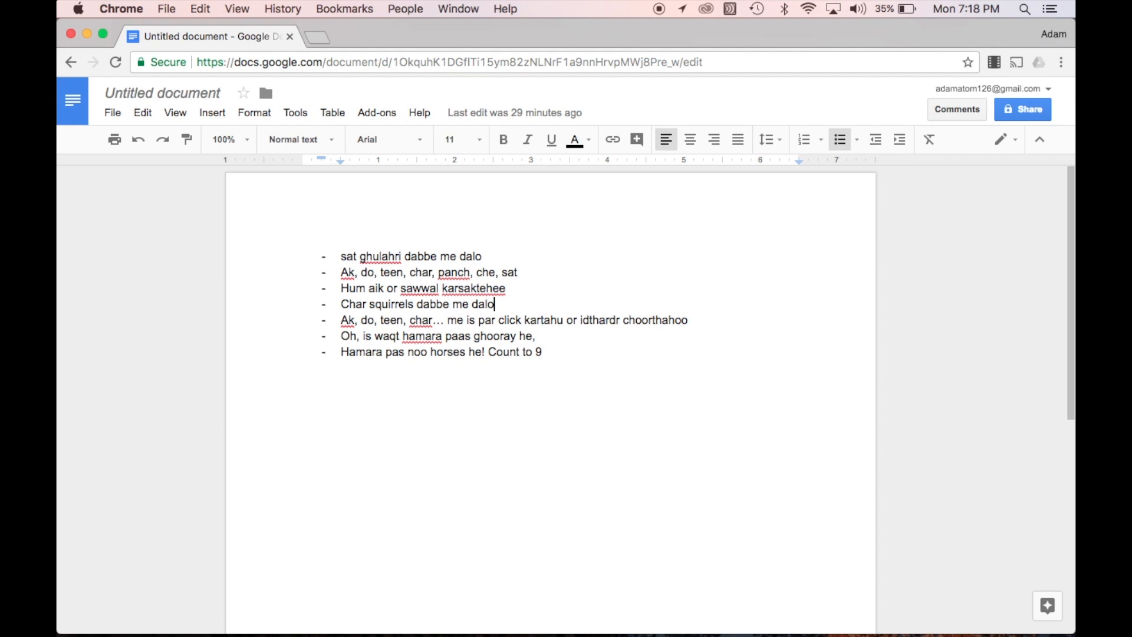
key(Up)
key(Up)
key(Up)
key(Down)
key(Down)
key(Down)
key(Down)
key(Down)
key(Down)
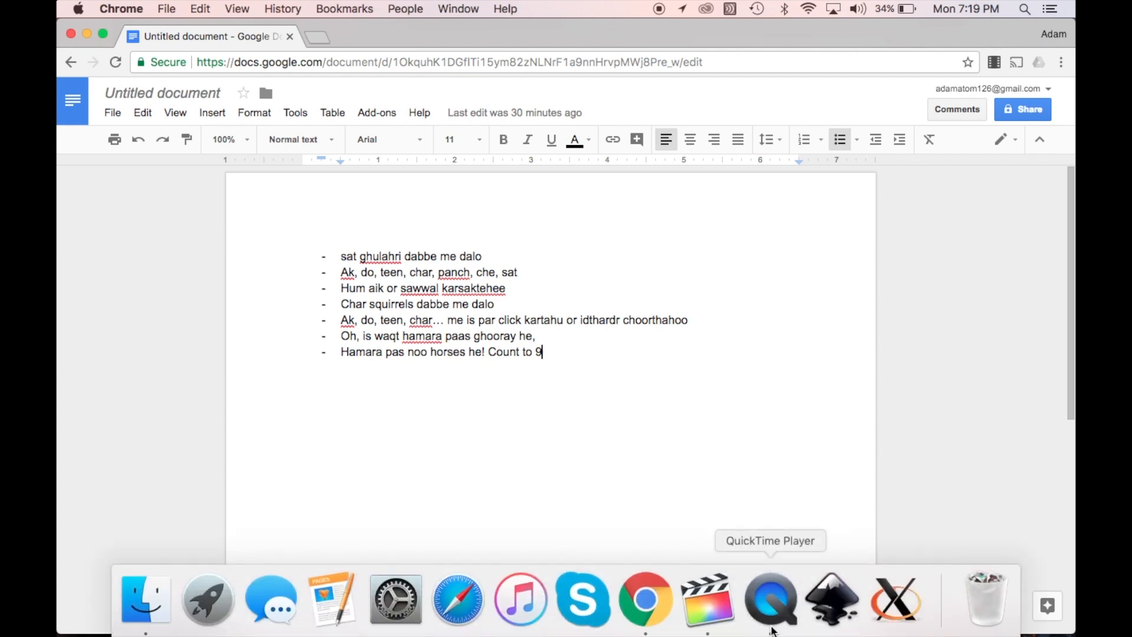
Switch to QuickTime Player and stop the running audio recording
click(756, 610)
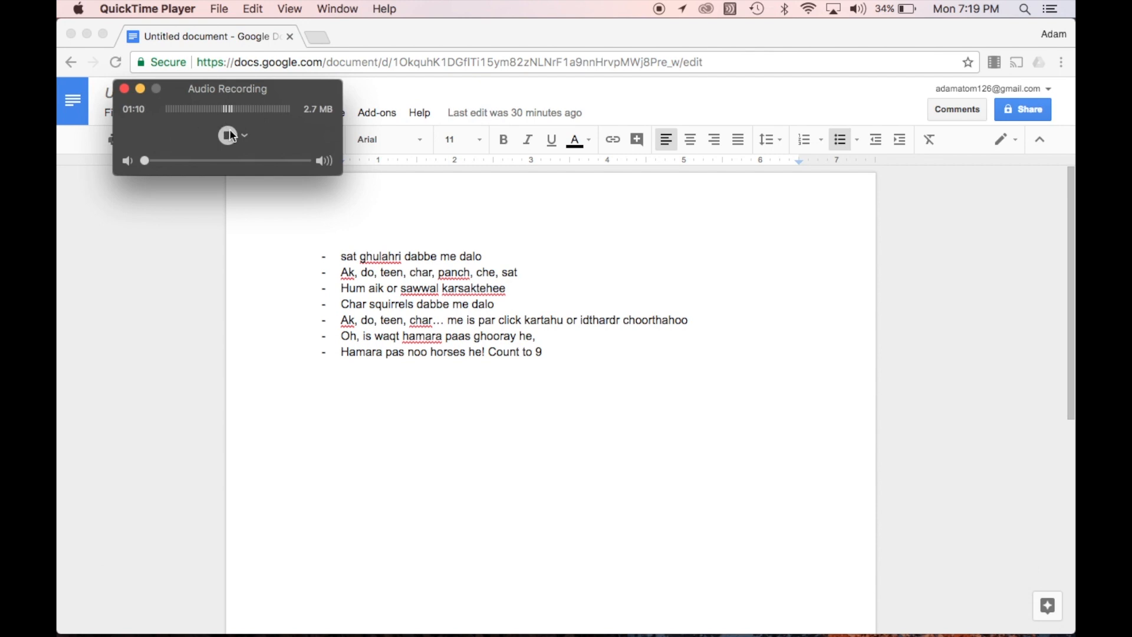
click(232, 137)
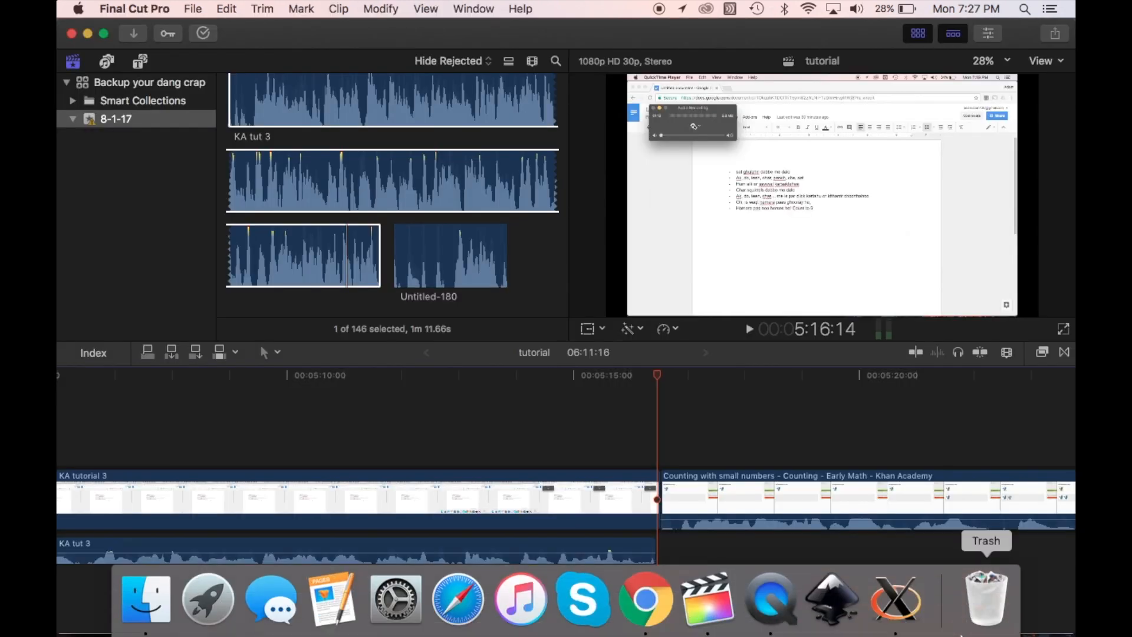
Advance the playhead three frames to the start of the "Counting with small numbers" clip following KA tutorial 3
key(Right)
key(Right)
key(Right)
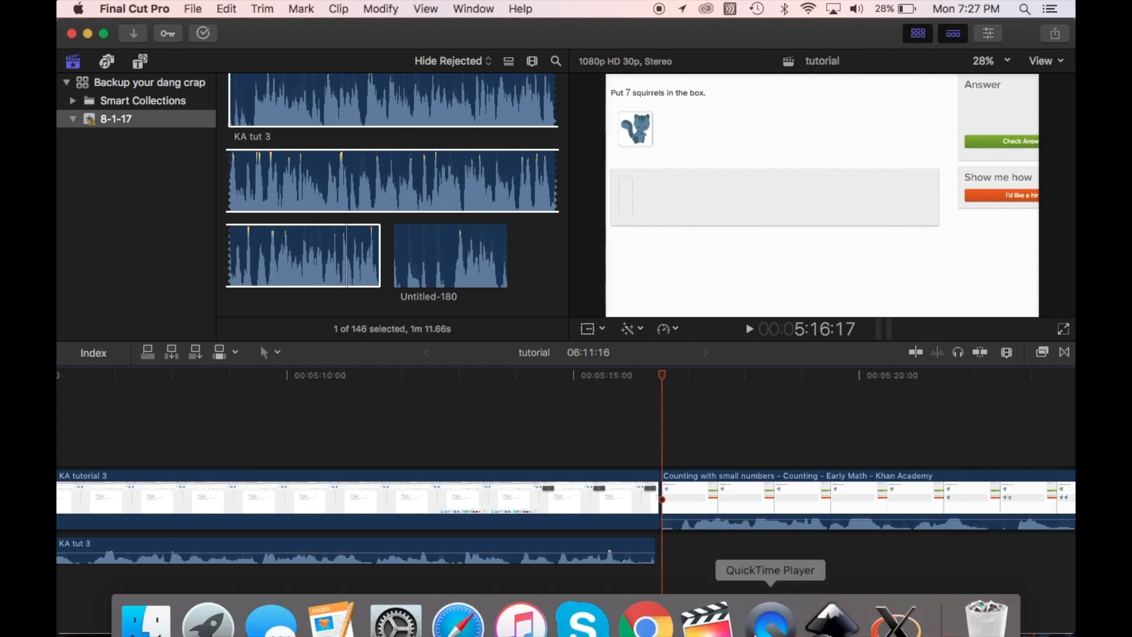
Check the translated script in Chrome and switch back to Final Cut Pro
click(656, 619)
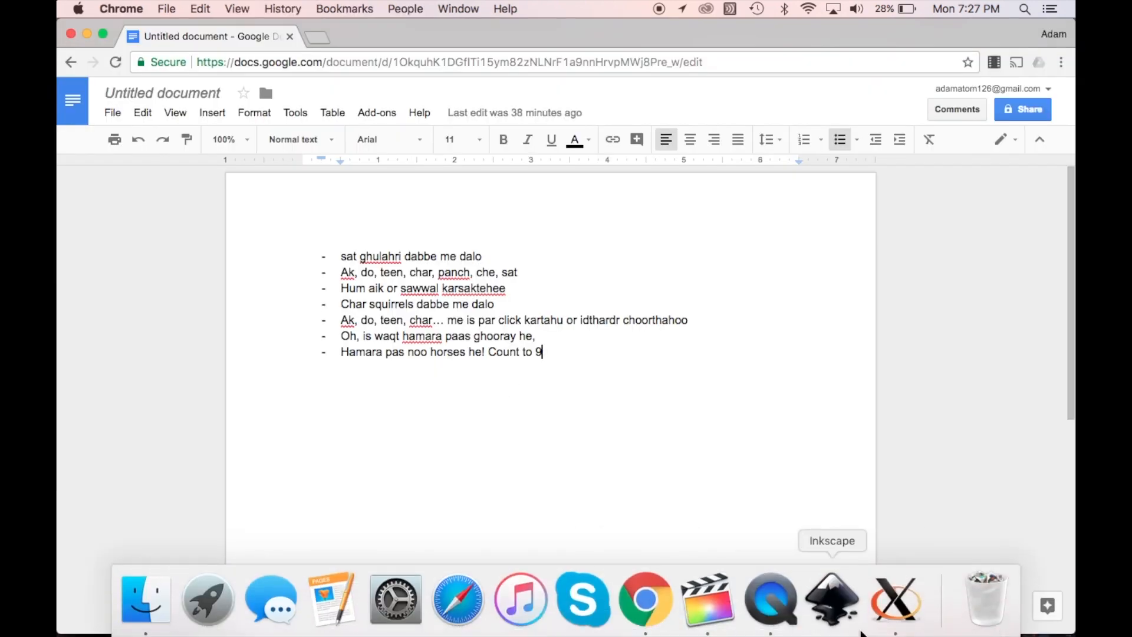
click(708, 625)
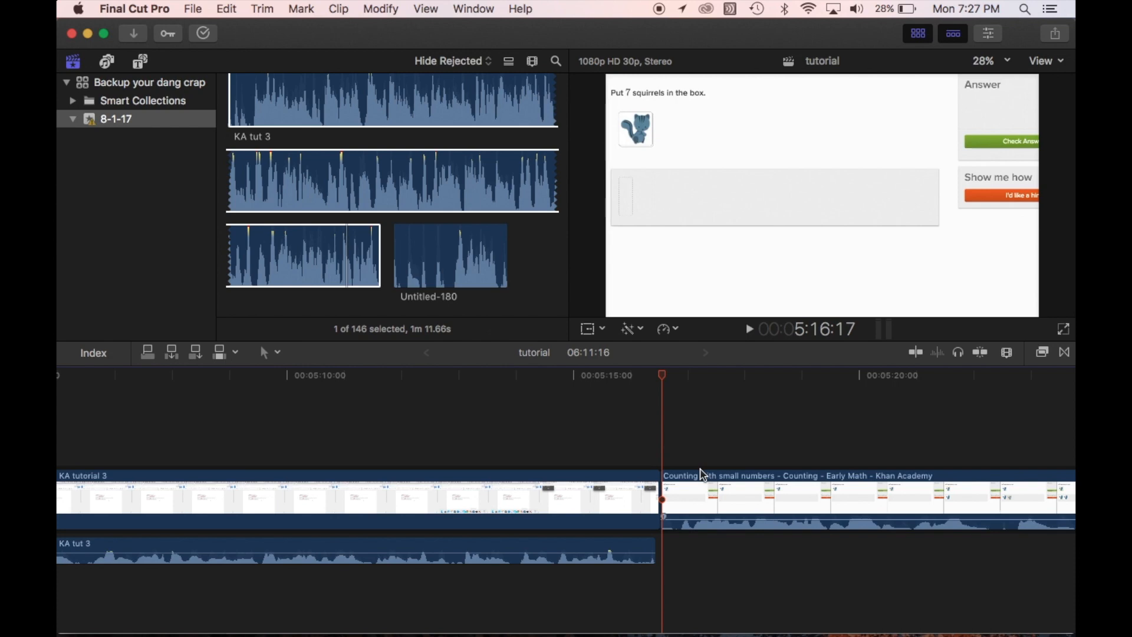
Open the Record Voiceover tool and start recording a take at the start of the "Counting with small numbers" clip
mouse_move(769, 631)
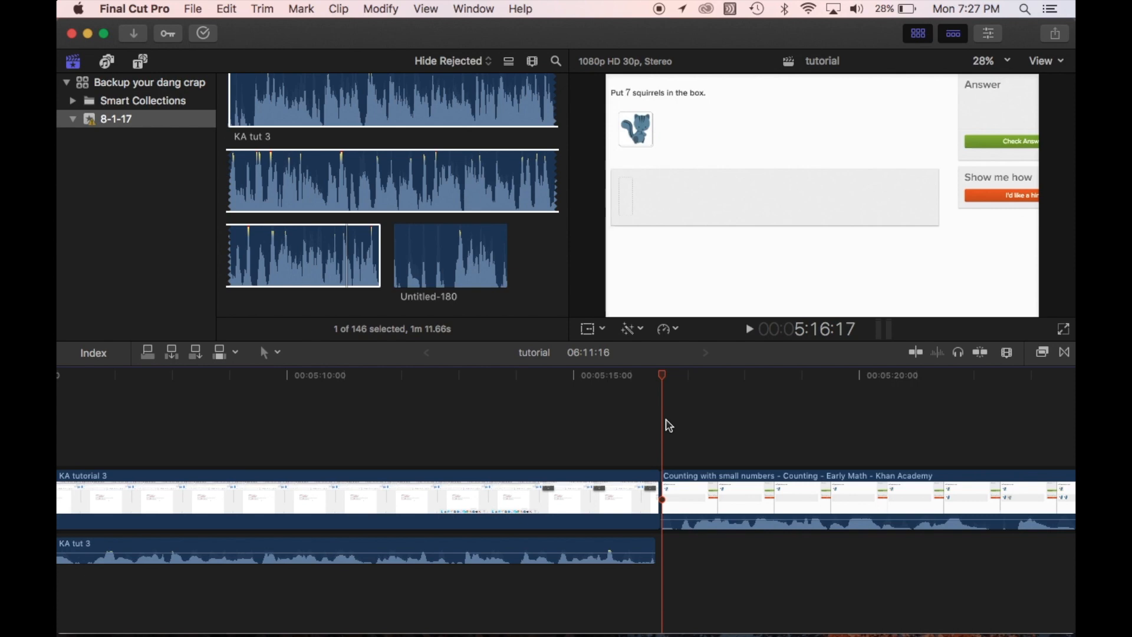
mouse_move(831, 633)
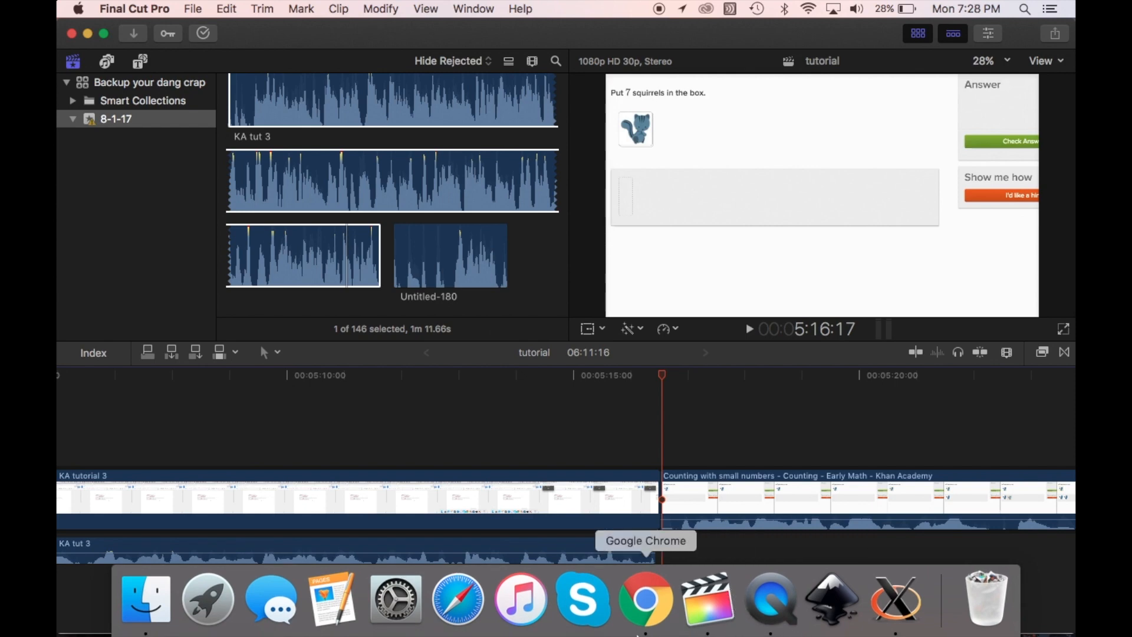
click(474, 8)
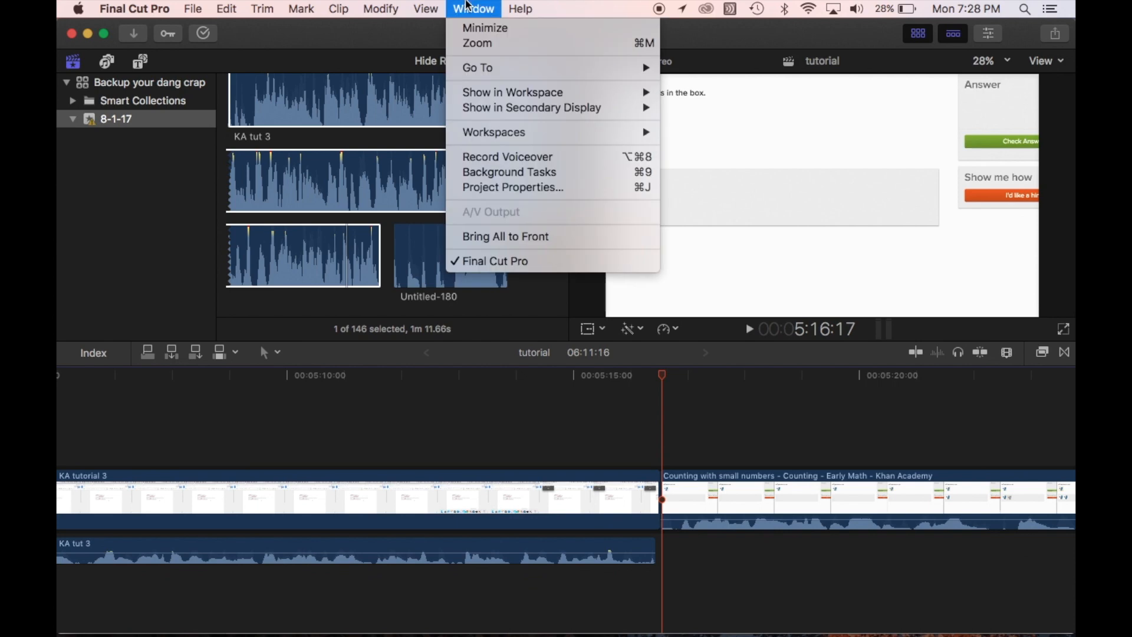
click(514, 161)
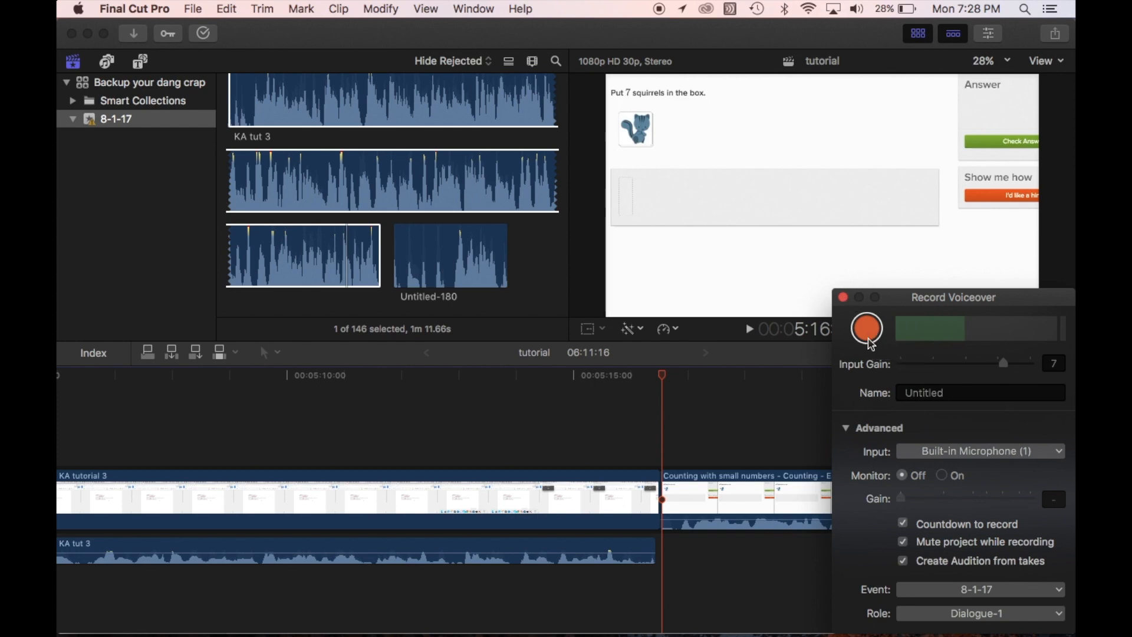
click(867, 329)
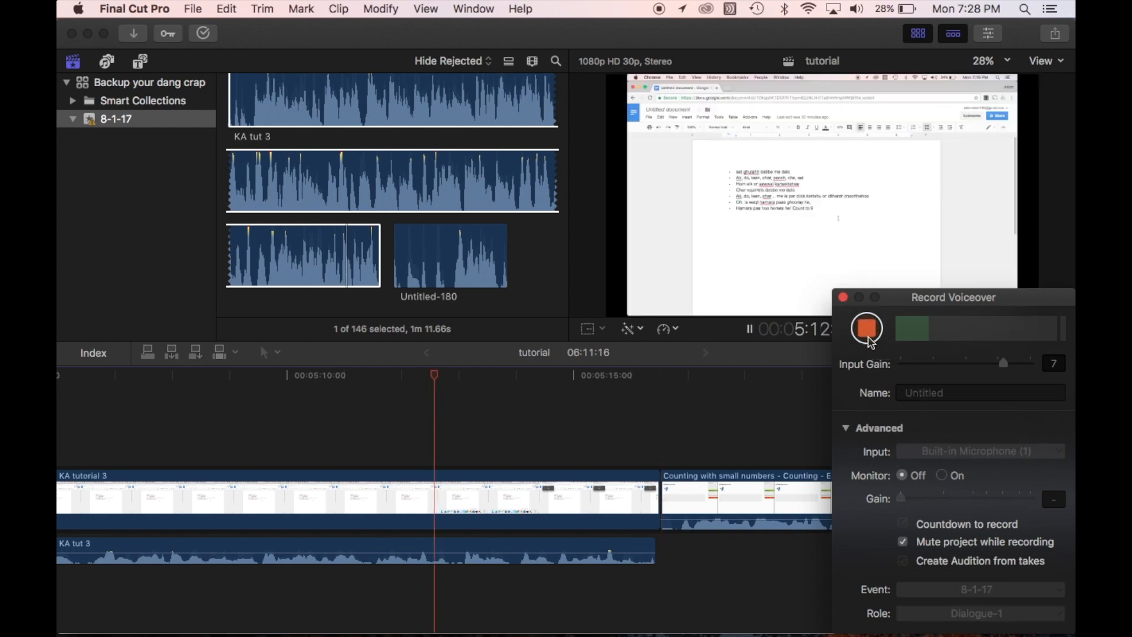
Restart the voiceover recording, read the translated script in Chrome during the take, and return to Final Cut Pro to stop it
mouse_move(832, 635)
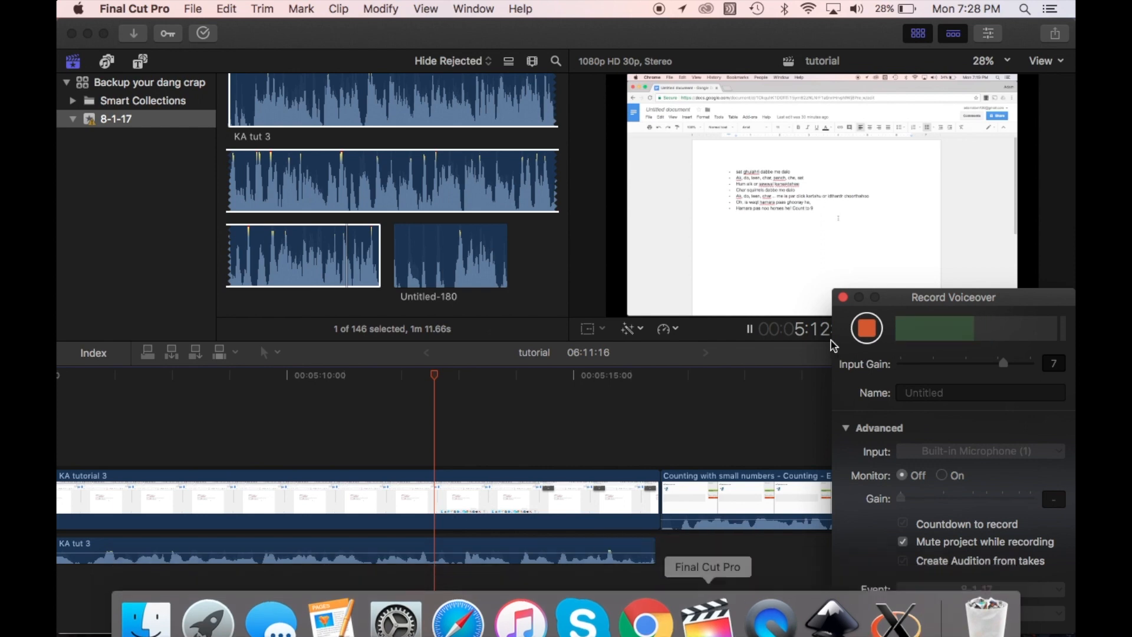
click(879, 330)
click(879, 331)
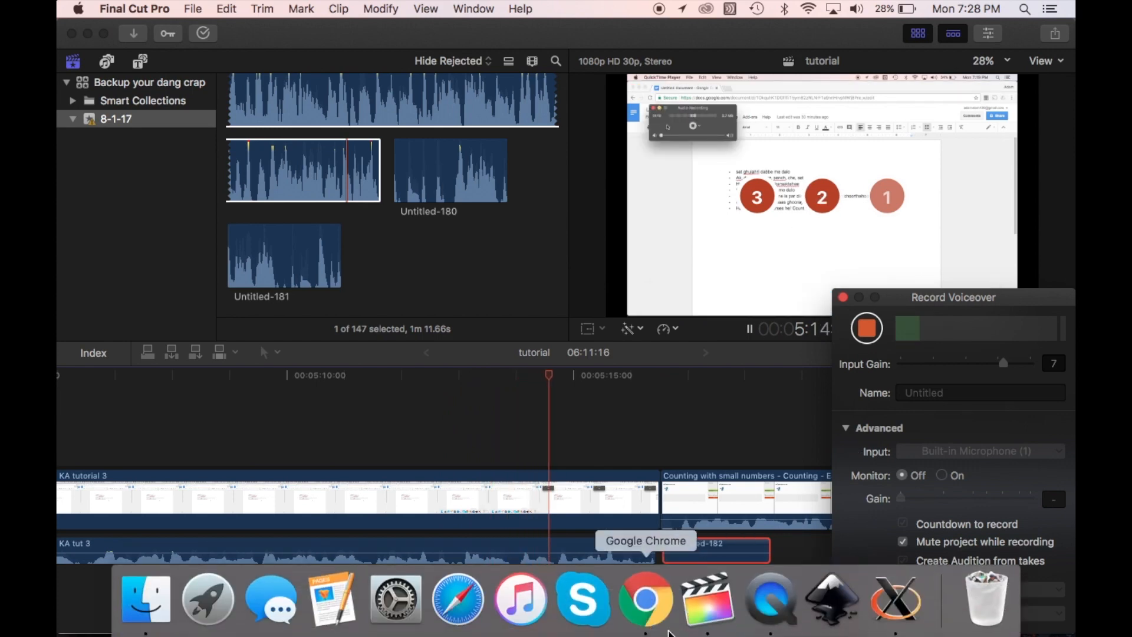
click(645, 606)
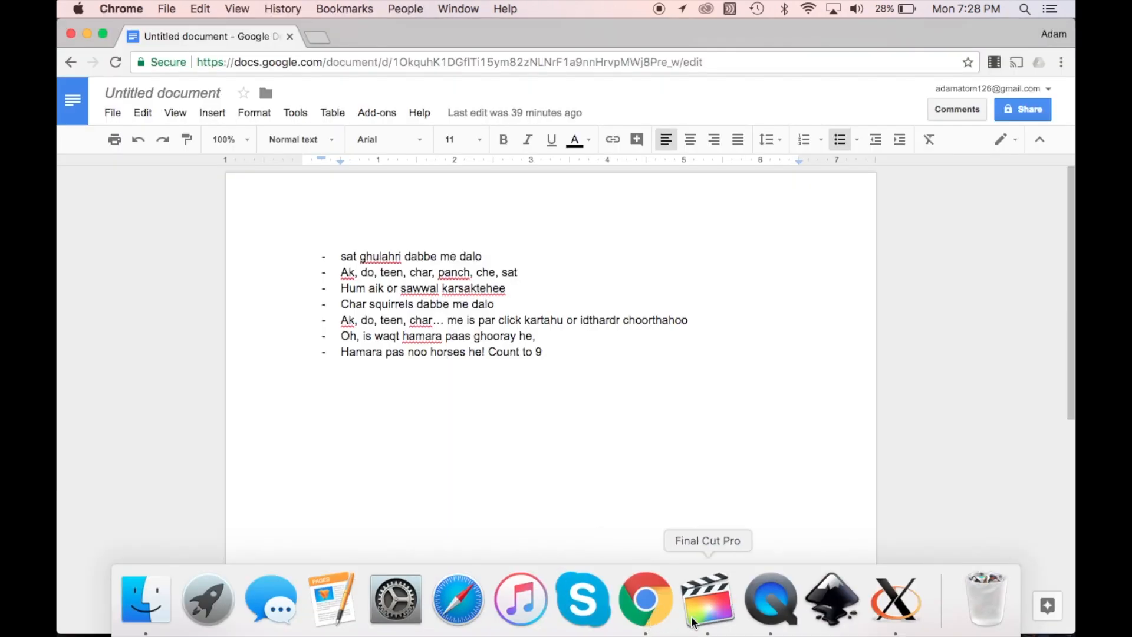
click(694, 622)
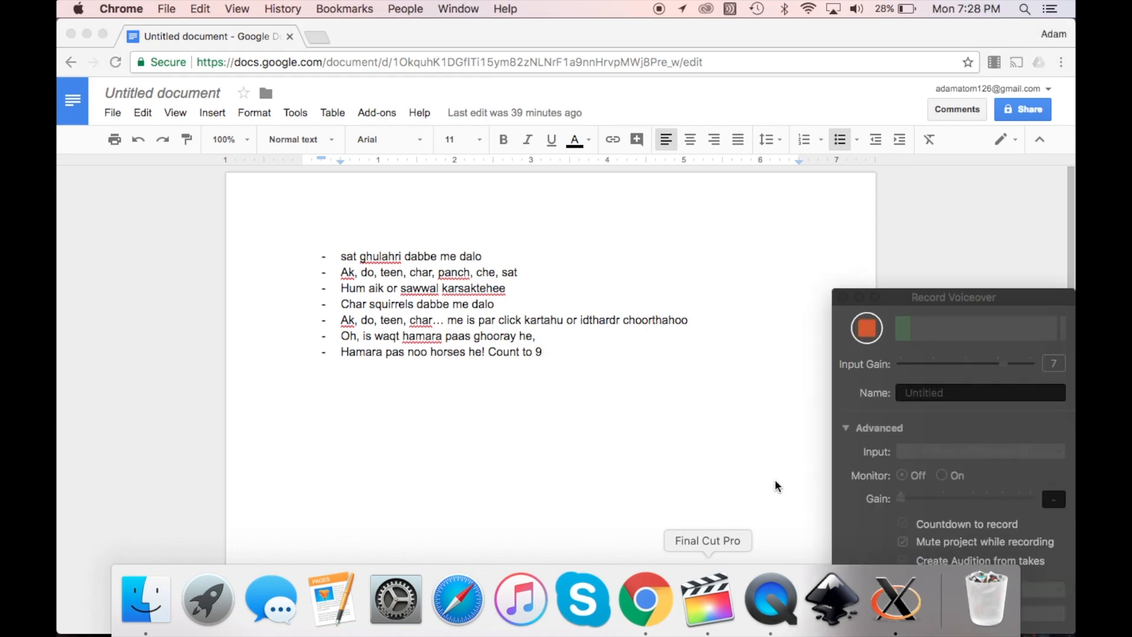
scroll(770, 542, right, 5)
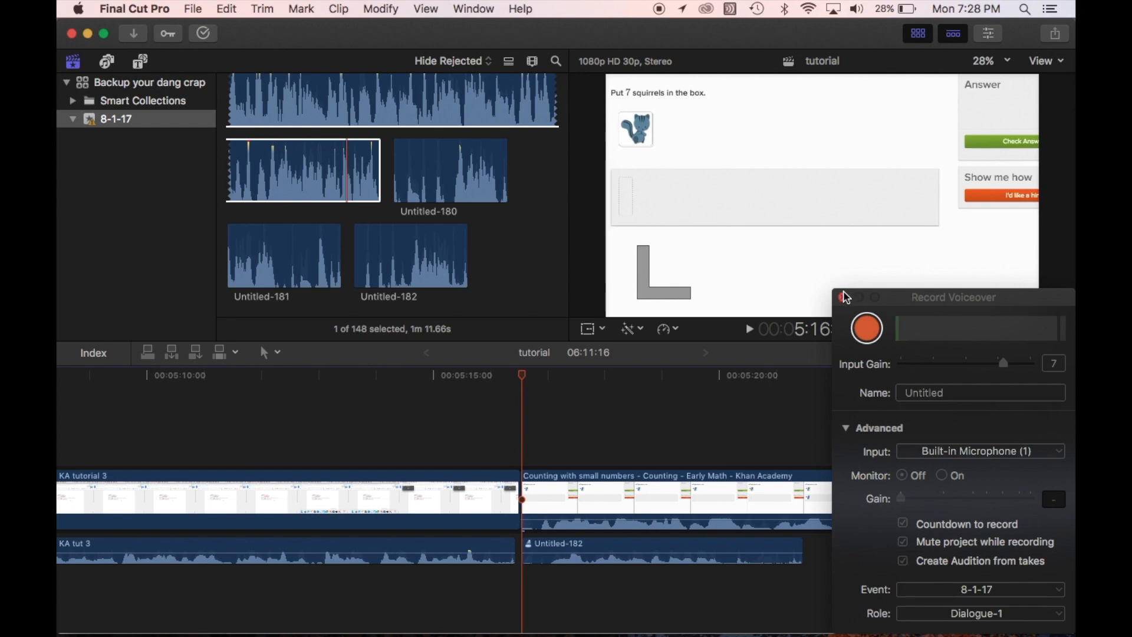
Raise the system volume, play the dubbed section, and silence the original audio of the "Counting with small numbers" clip
key(XF86AudioRaiseVolume)
key(space)
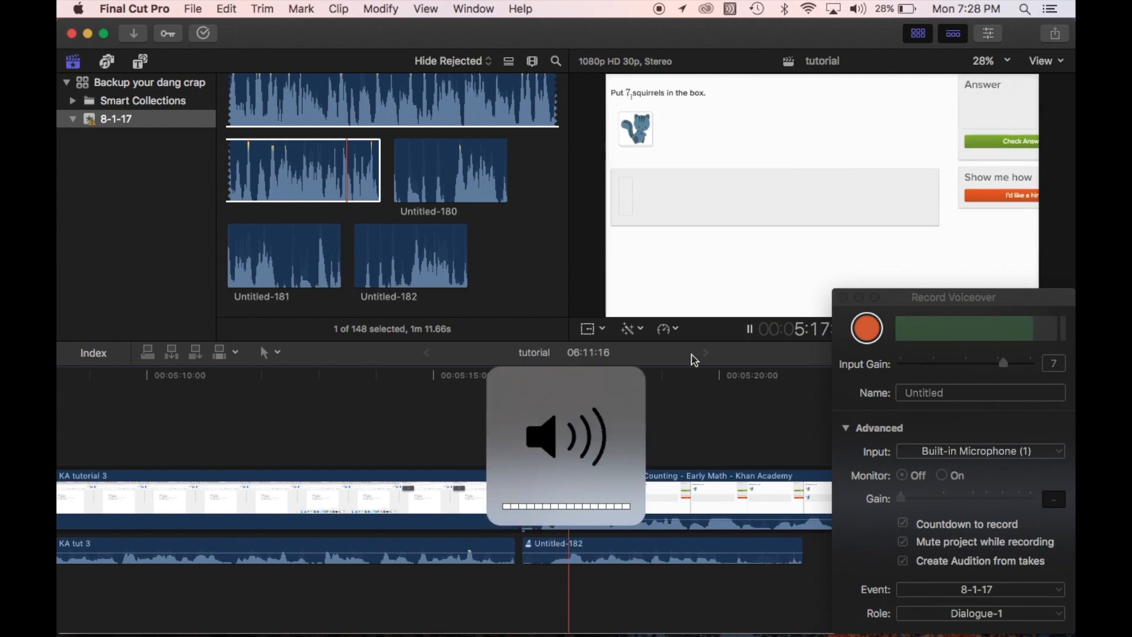
key(space)
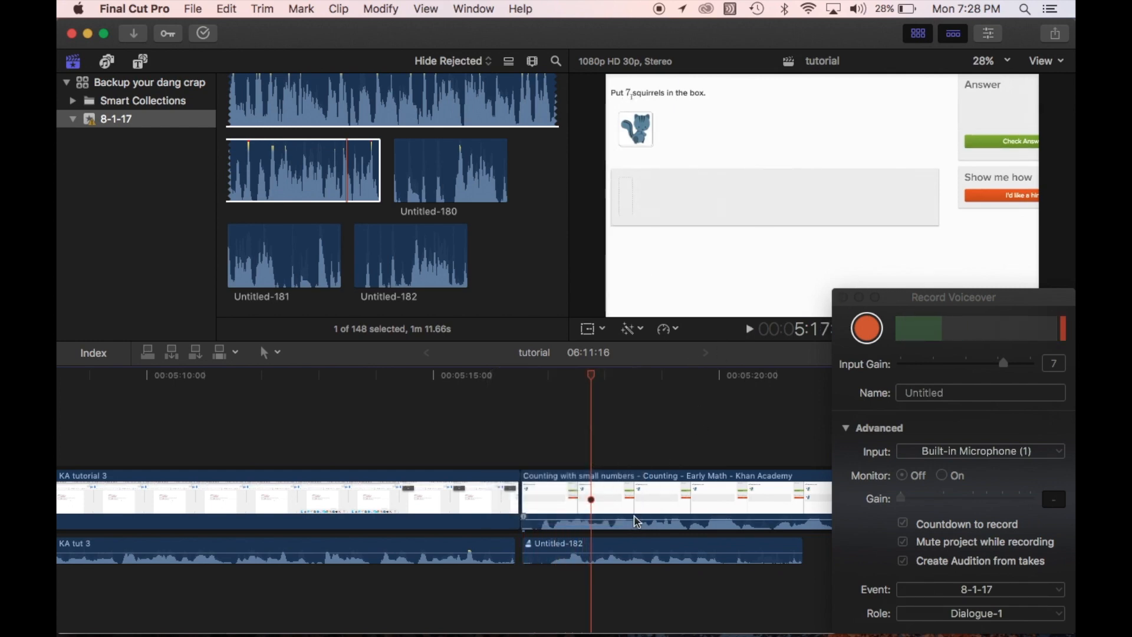
drag(636, 518, 636, 529)
Replay the dub from the clip's start and trim the unneeded end of the Untitled-182 voiceover to about 5:20
click(526, 448)
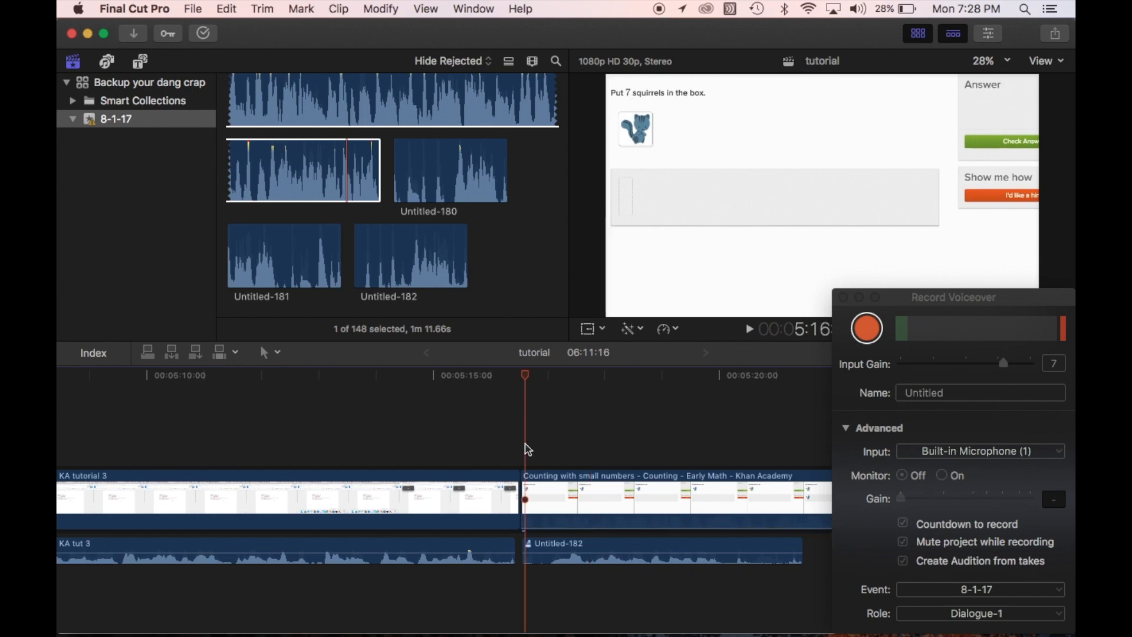
key(space)
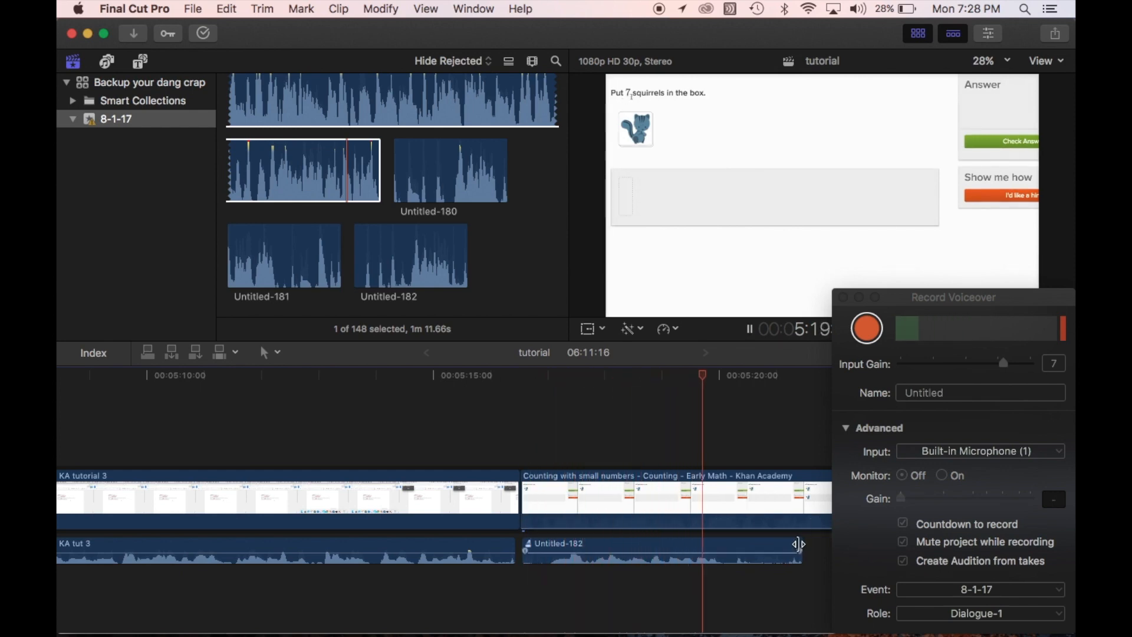
key(space)
drag(799, 543, 713, 545)
Try the "Counting with small numbers" clip's original audio at -4.0 dB and lower it again
click(531, 445)
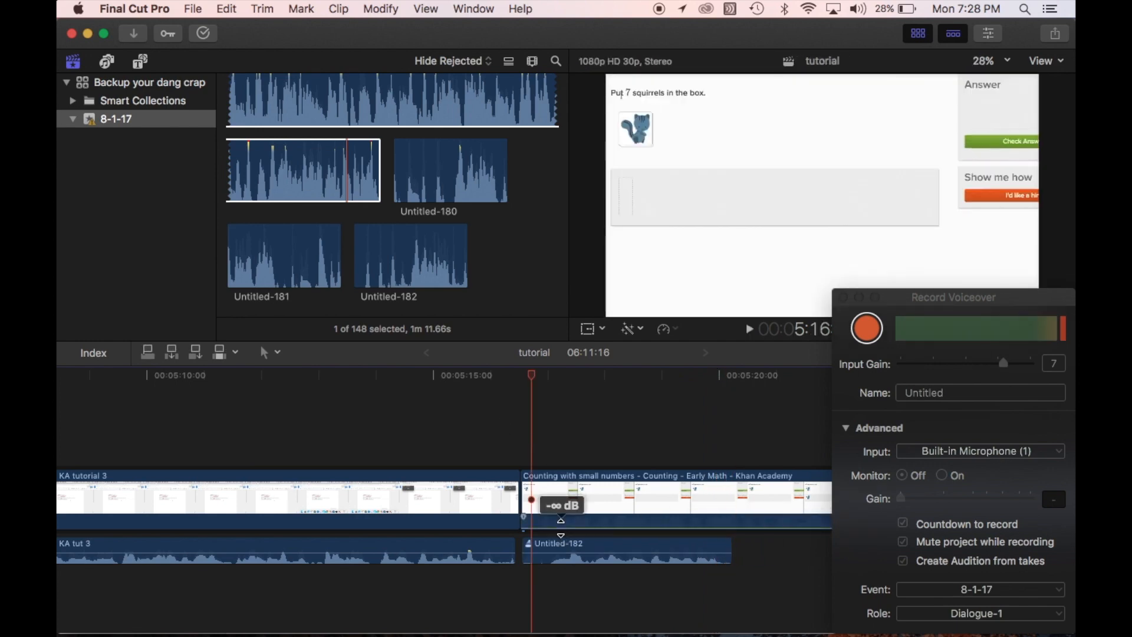
drag(560, 528, 559, 520)
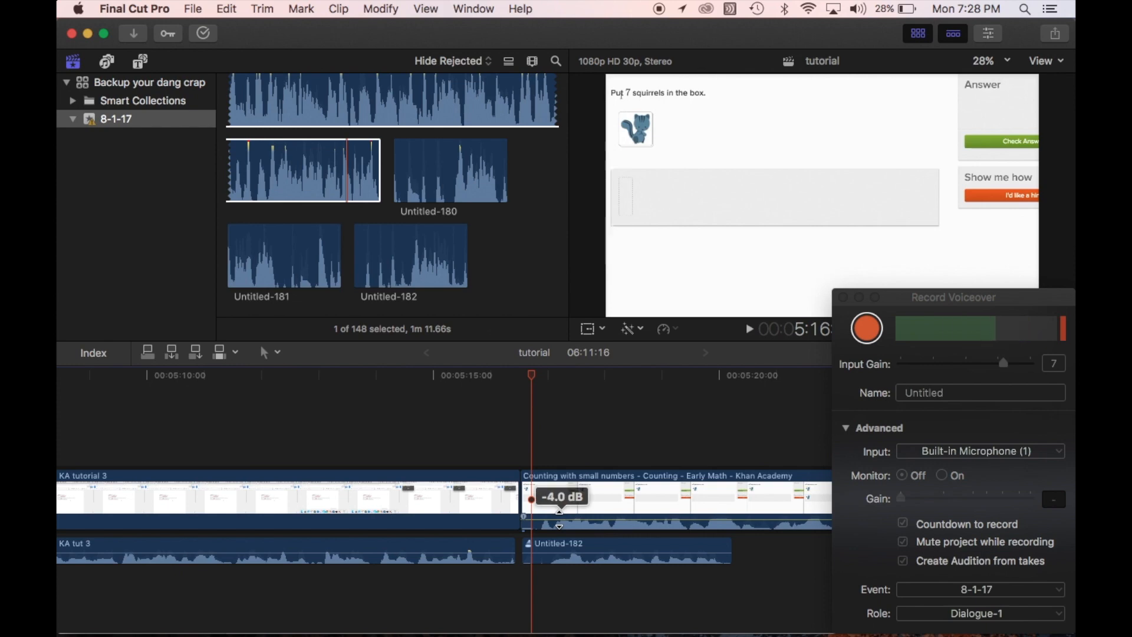
mouse_move(559, 519)
mouse_down()
mouse_move(562, 510)
mouse_move(561, 527)
mouse_up()
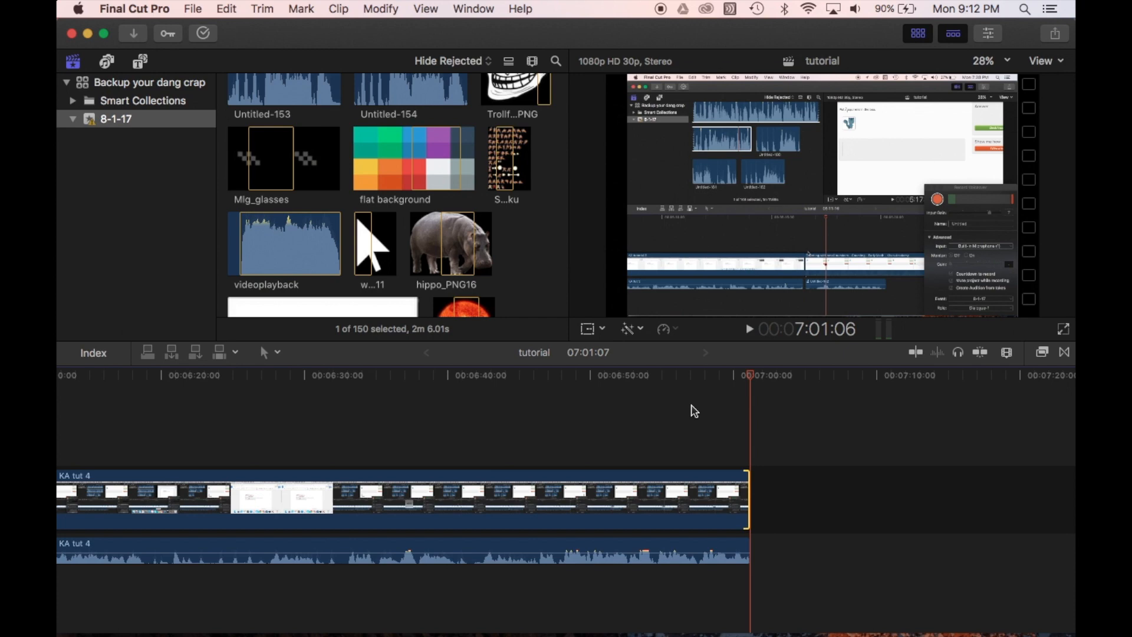
Open the "Graphing circles from features" project from the 8-1-17 event
scroll(448, 180, up, 15)
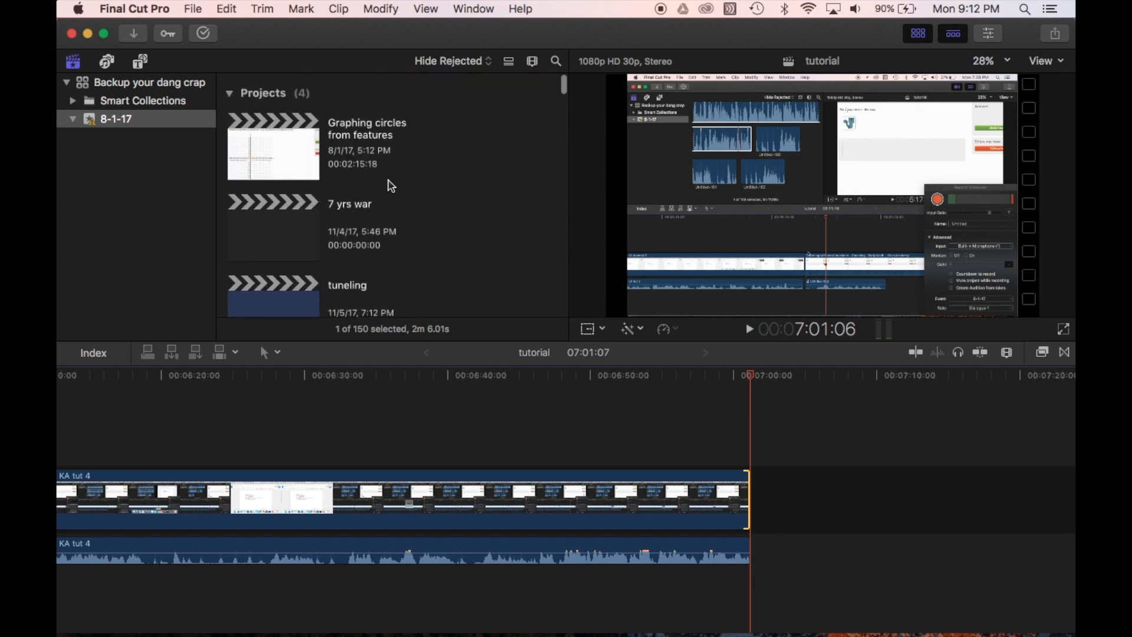
scroll(377, 183, down, 5)
scroll(293, 144, up, 2)
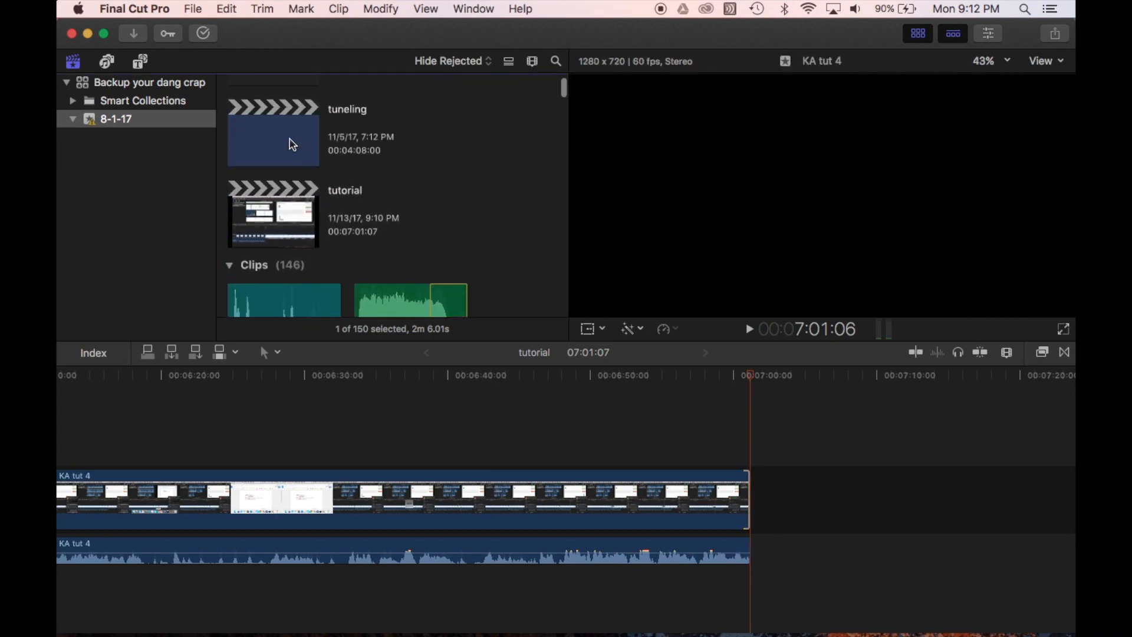
click(293, 144)
scroll(339, 251, up, 5)
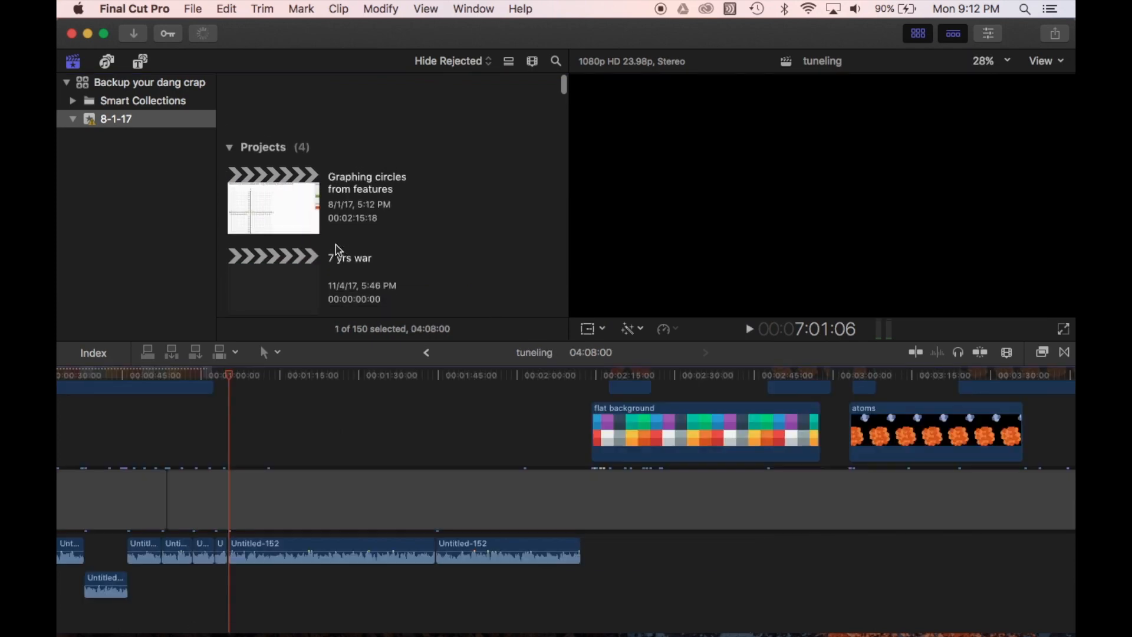
double_click(266, 155)
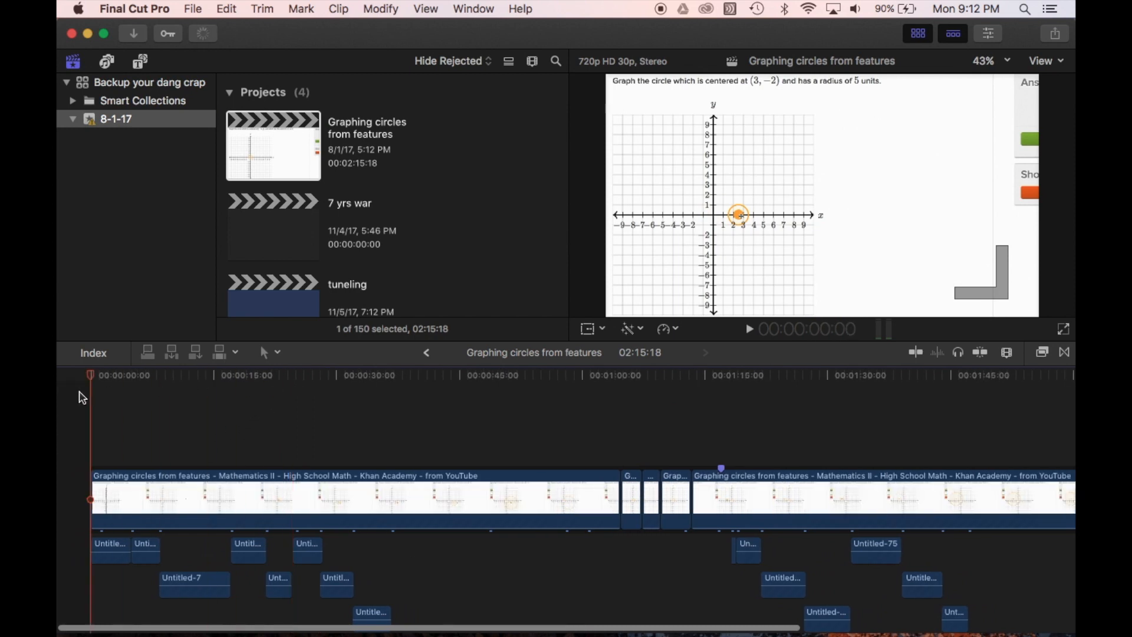
Play the "Graphing circles from features" project from its beginning and adjust the system volume to hear the dub
drag(151, 408, 59, 431)
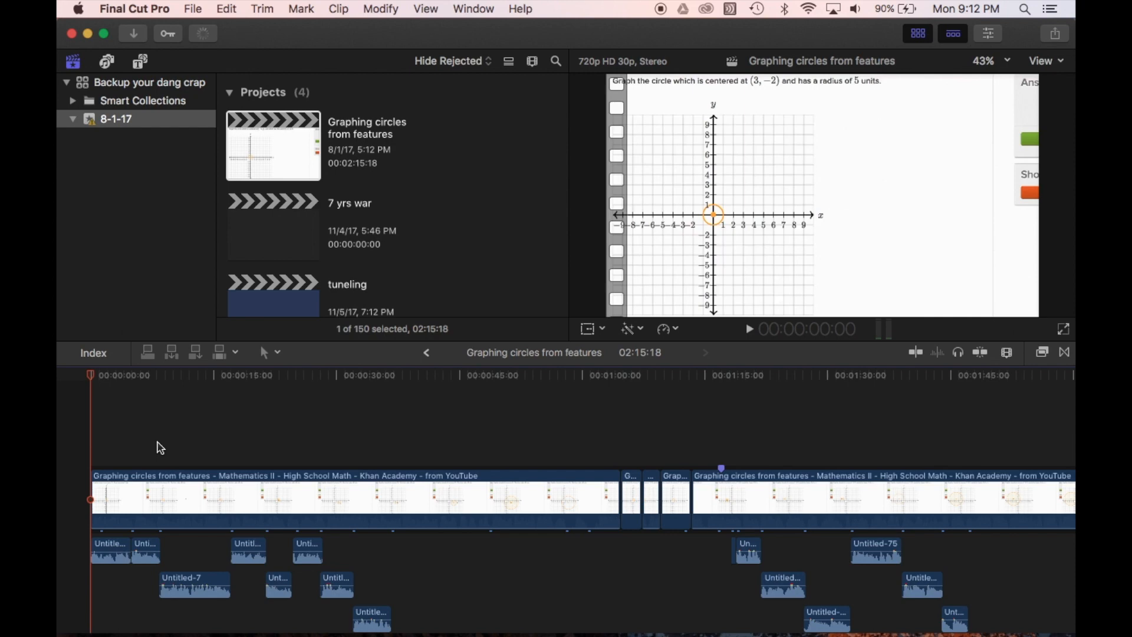
key(XF86AudioLowerVolume)
key(XF86AudioLowerVolume)
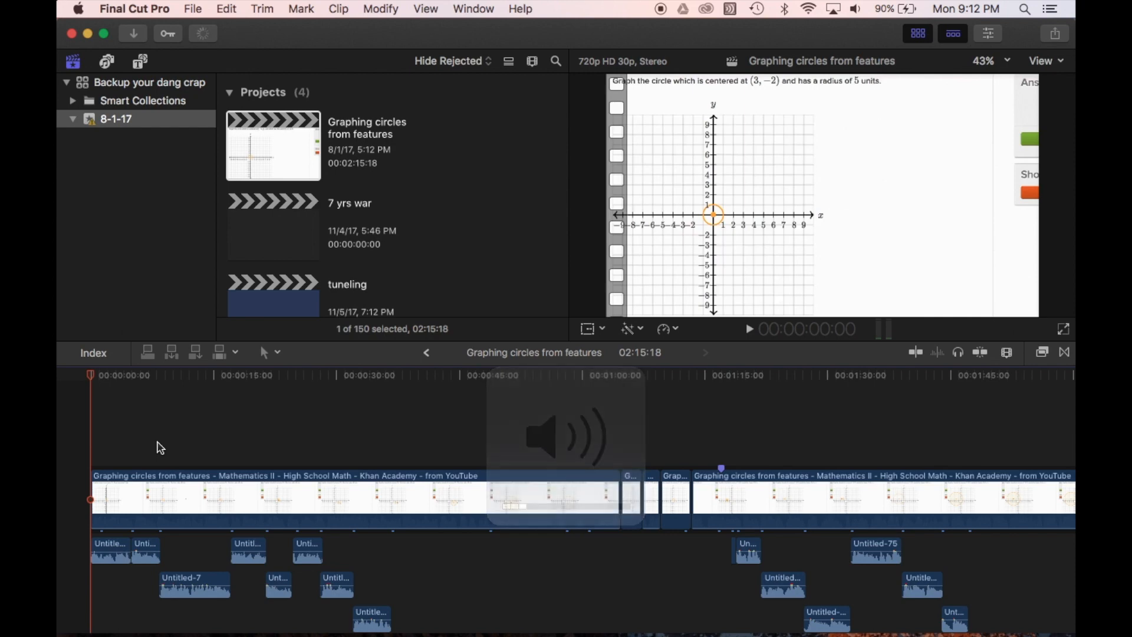
key(XF86AudioRaiseVolume)
key(XF86AudioRaiseVolume)
key(XF86AudioRaiseVolume)
key(space)
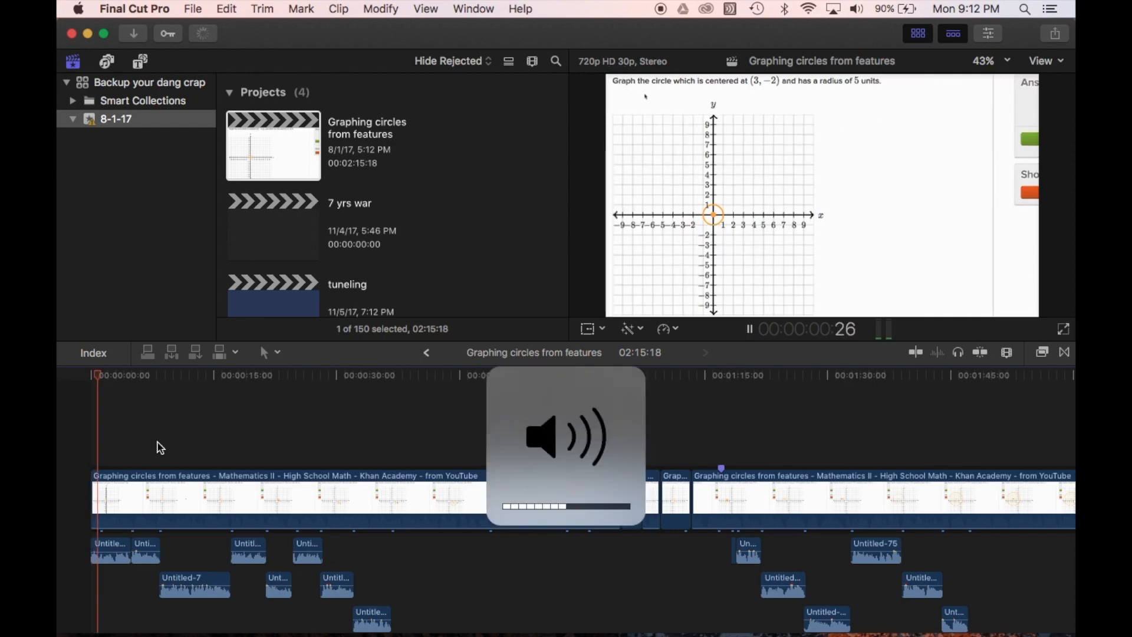
key(XF86AudioRaiseVolume)
key(XF86AudioRaiseVolume)
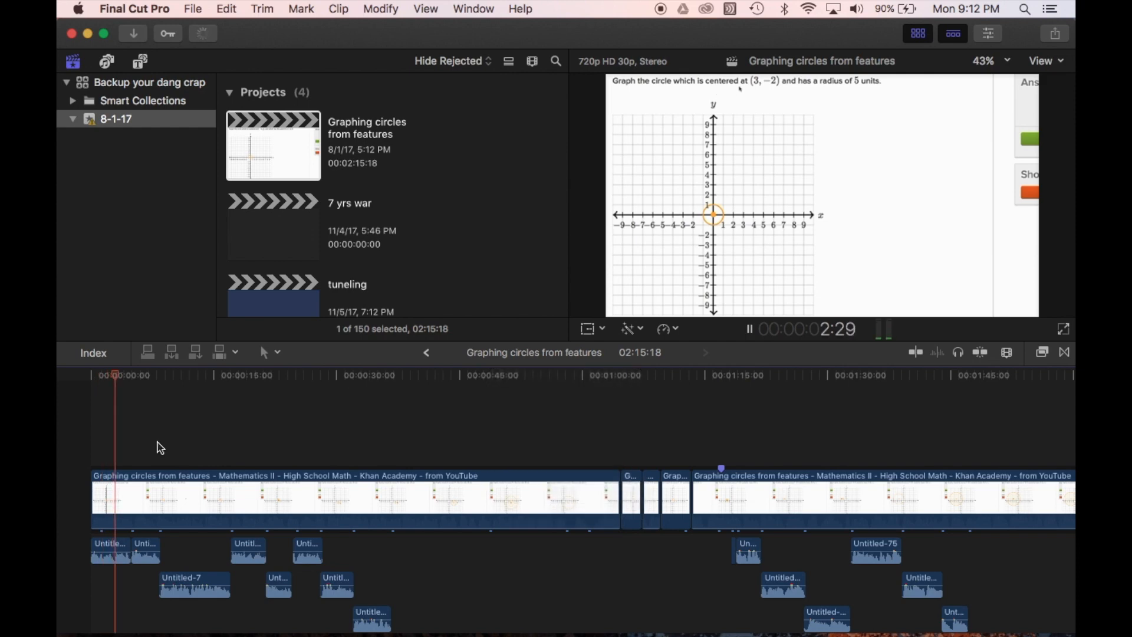
Stop playback and skim through the timeline to examine the cuts in the Khan Academy video and the voiceover clips beneath it
scroll(198, 485, down, 1)
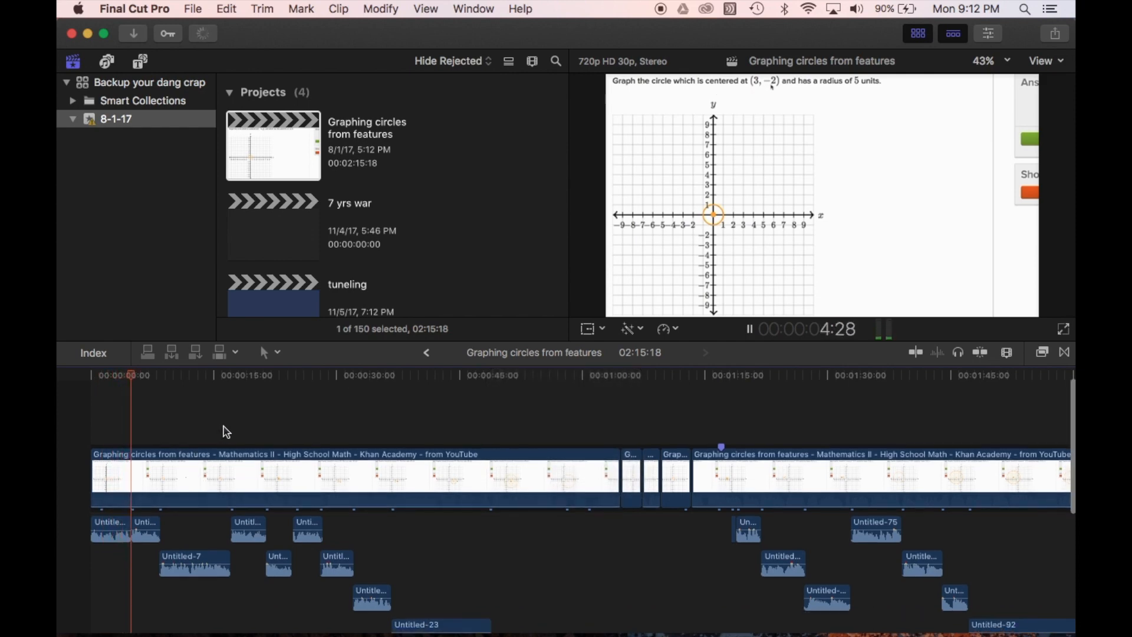
scroll(317, 470, right, 2)
scroll(316, 470, right, 2)
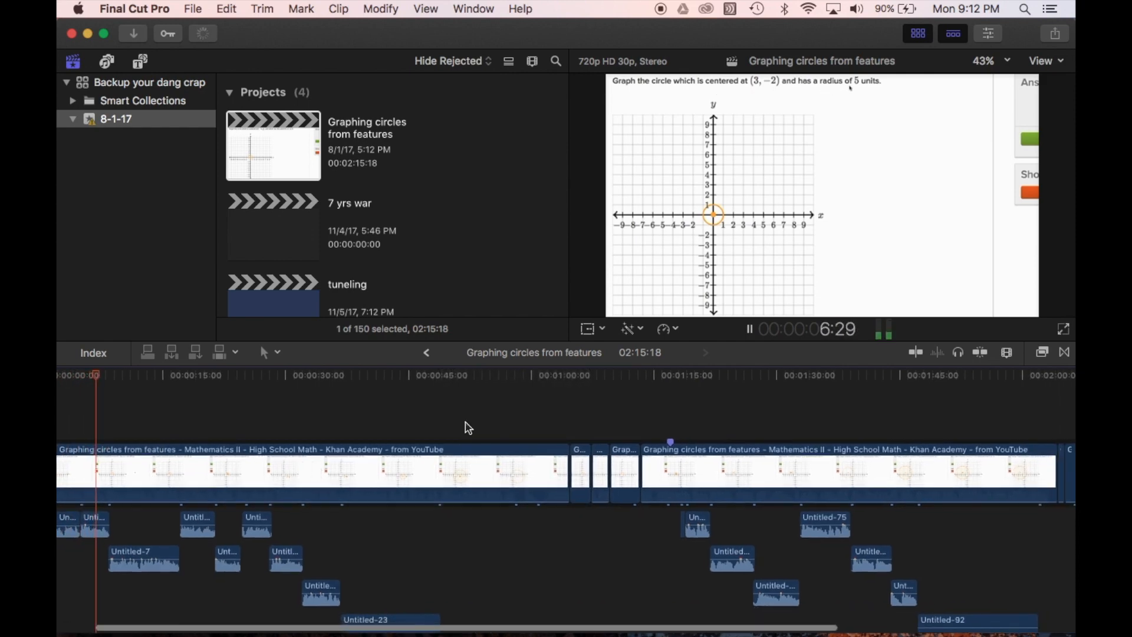
click(566, 423)
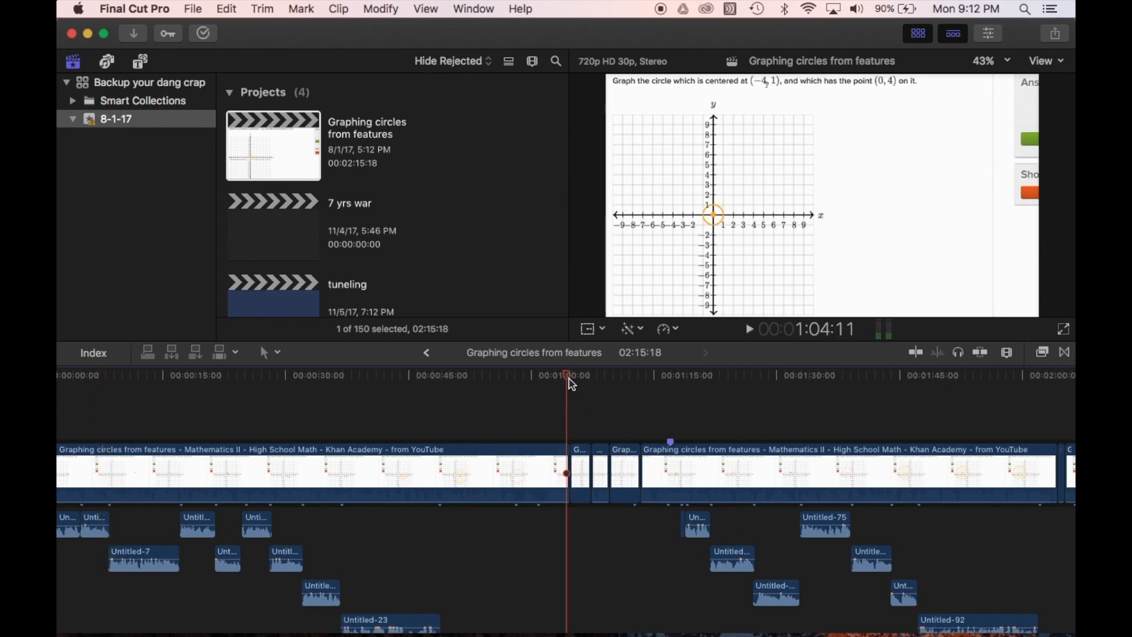
drag(572, 381, 672, 380)
scroll(730, 451, right, 1)
scroll(730, 450, right, 5)
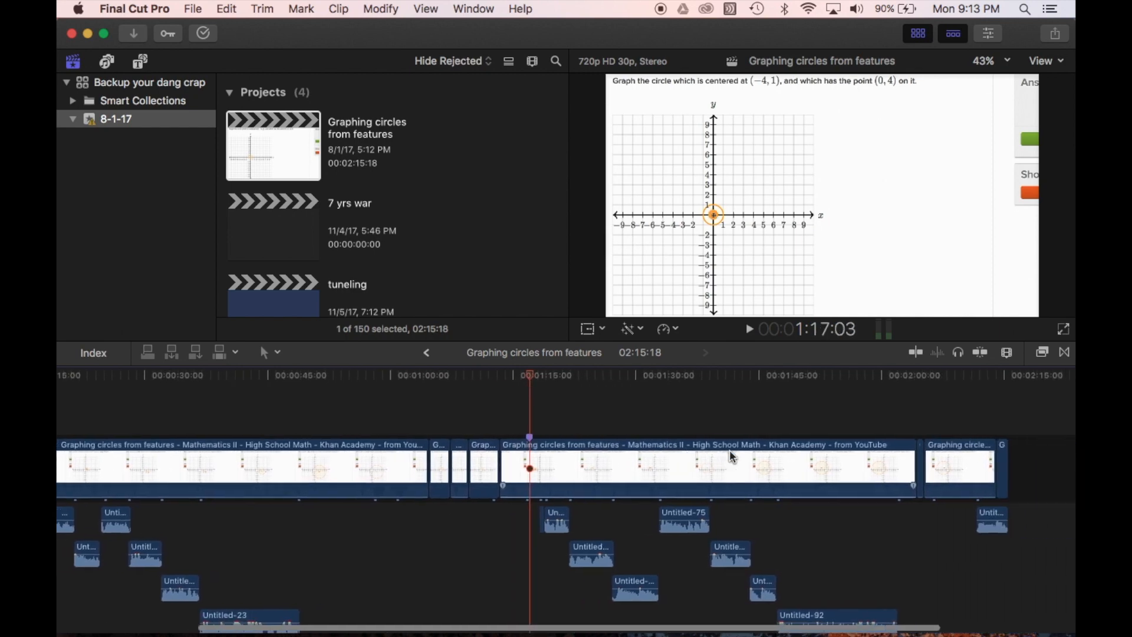
click(873, 416)
drag(880, 384, 468, 474)
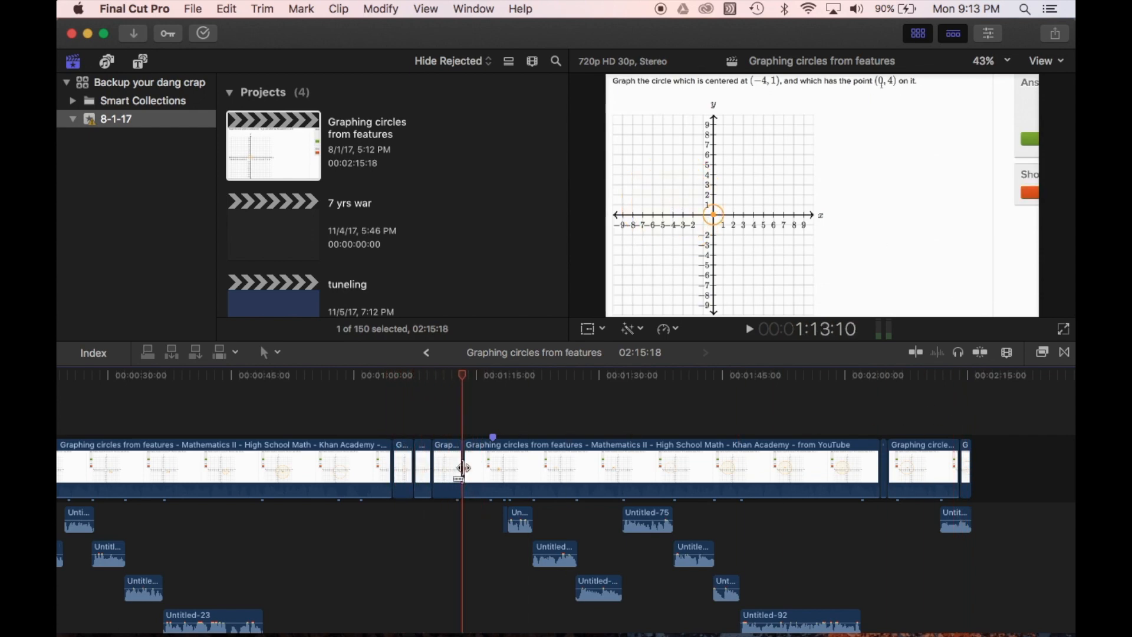